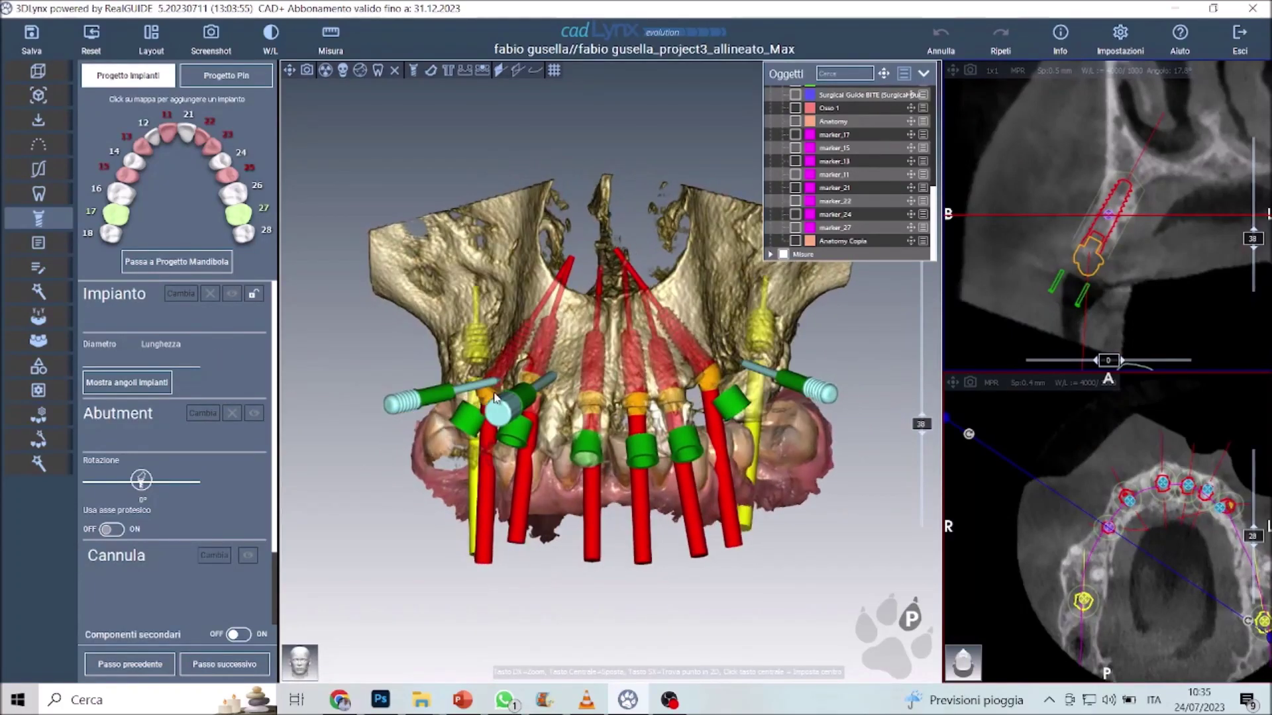
# Step: Hide the pink gingiva models and turn the skull to view the implants from below
pyautogui.scroll(2, 814, 178)
pyautogui.scroll(2, 815, 176)
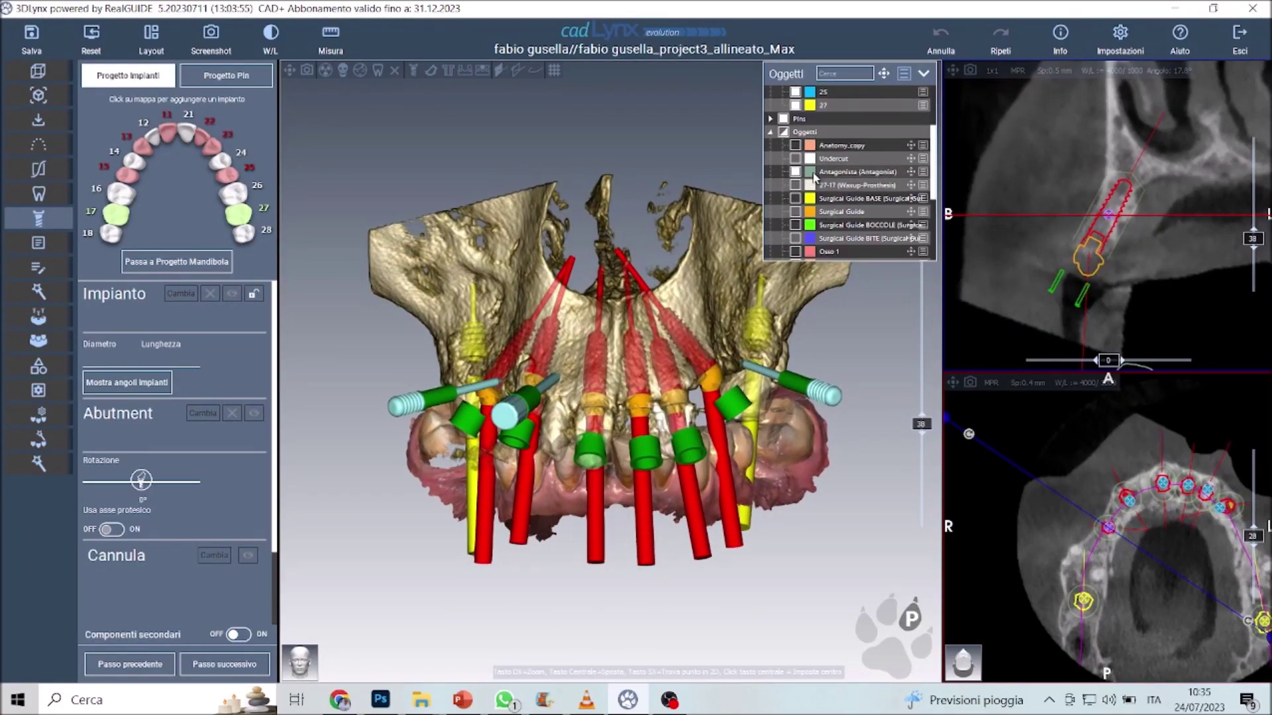
pyautogui.click(795, 173)
pyautogui.moveTo(583, 400)
pyautogui.mouseDown()
pyautogui.moveTo(653, 406)
pyautogui.moveTo(559, 6)
pyautogui.moveTo(528, 88)
pyautogui.moveTo(581, 214)
pyautogui.mouseUp()
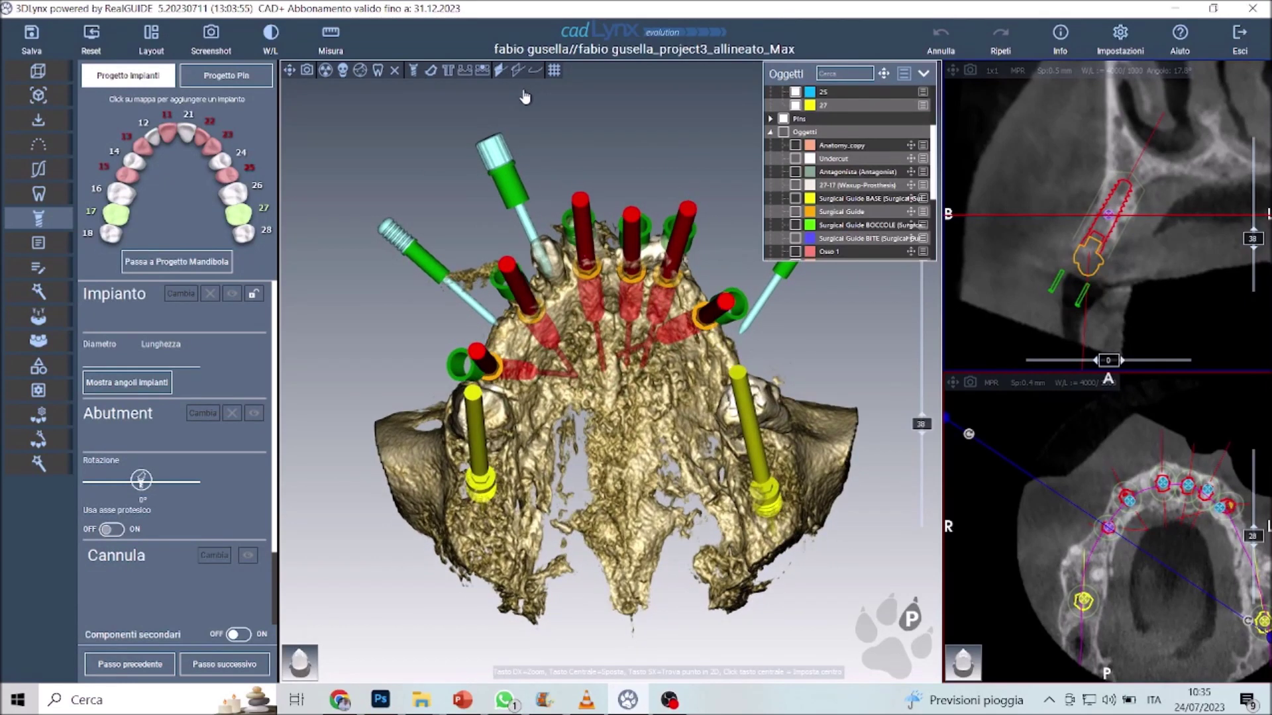
pyautogui.moveTo(630, 457); pyautogui.dragTo(625, 499)
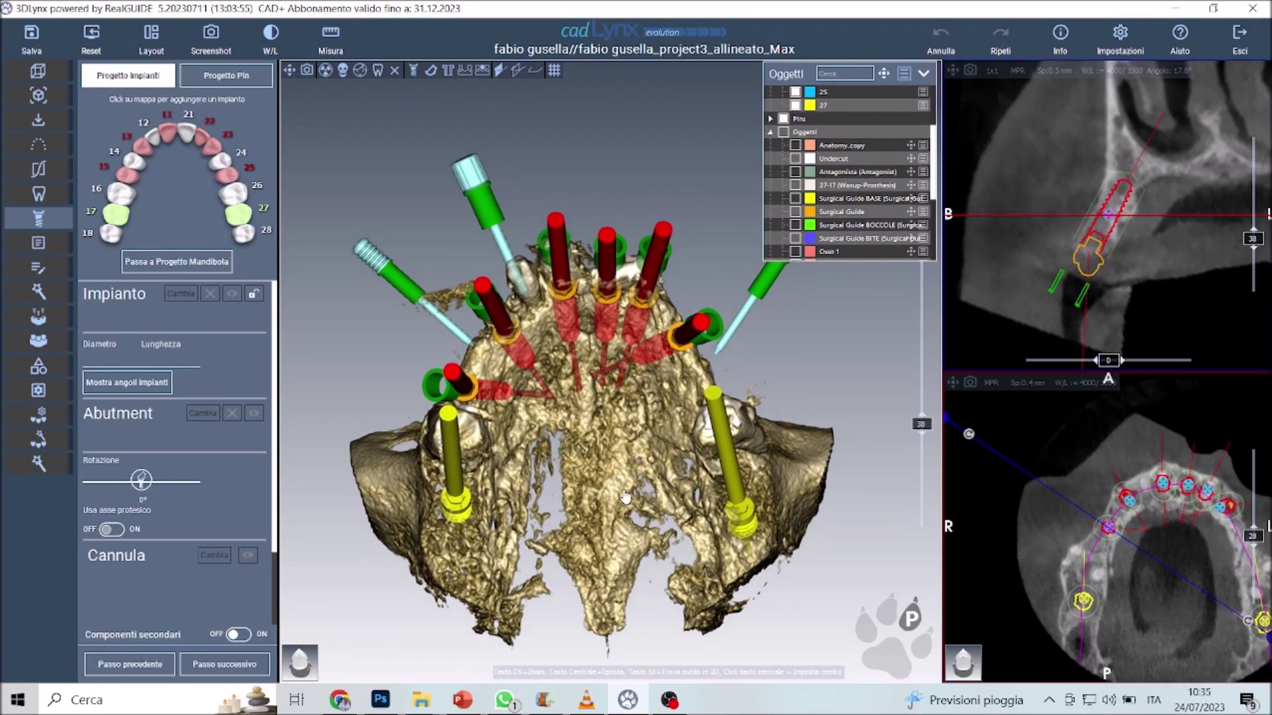
# Step: Show the Anatomy Copia soft-tissue model over the bone in the Oggetti list
pyautogui.scroll(-3, 850, 216)
pyautogui.scroll(-2, 850, 216)
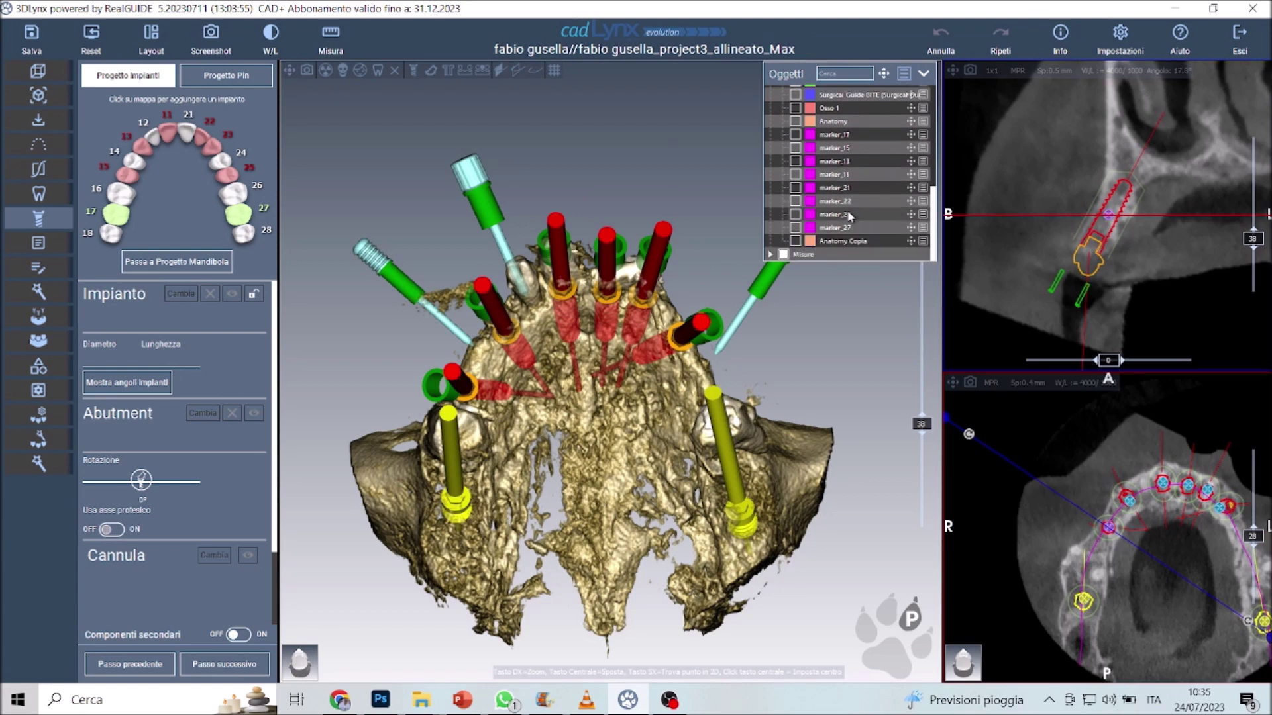
pyautogui.click(803, 244)
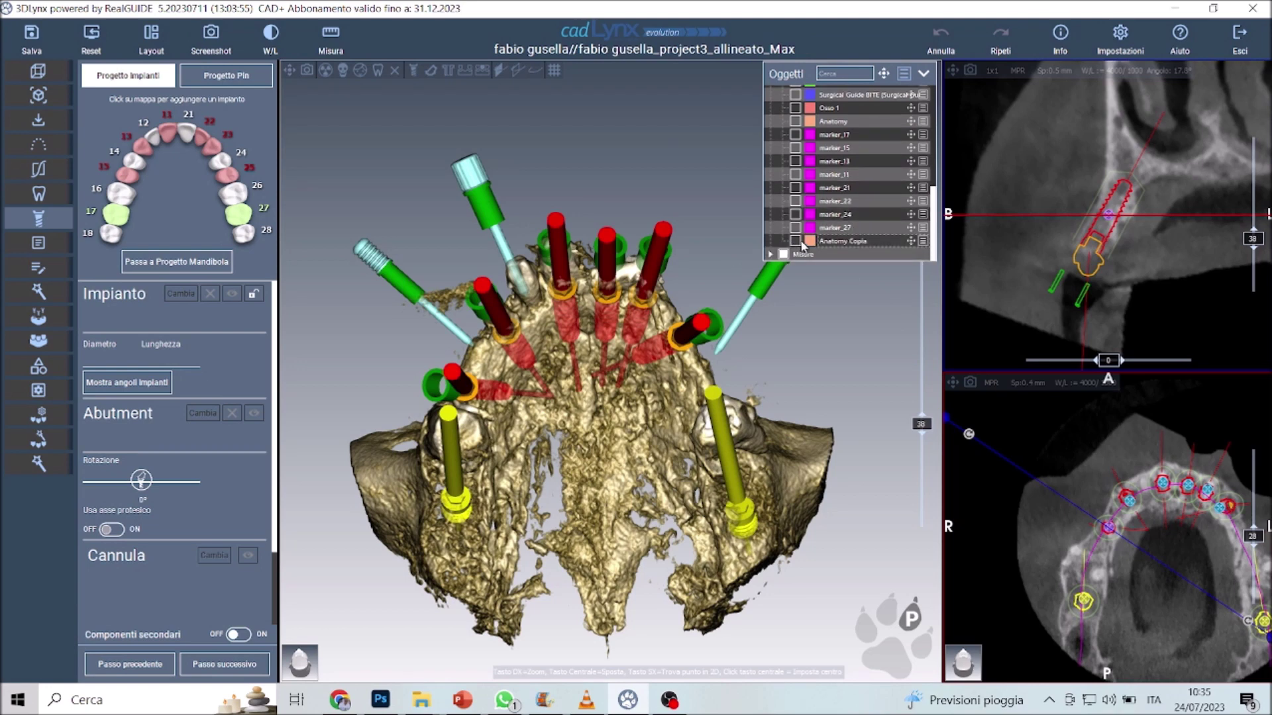
pyautogui.click(795, 241)
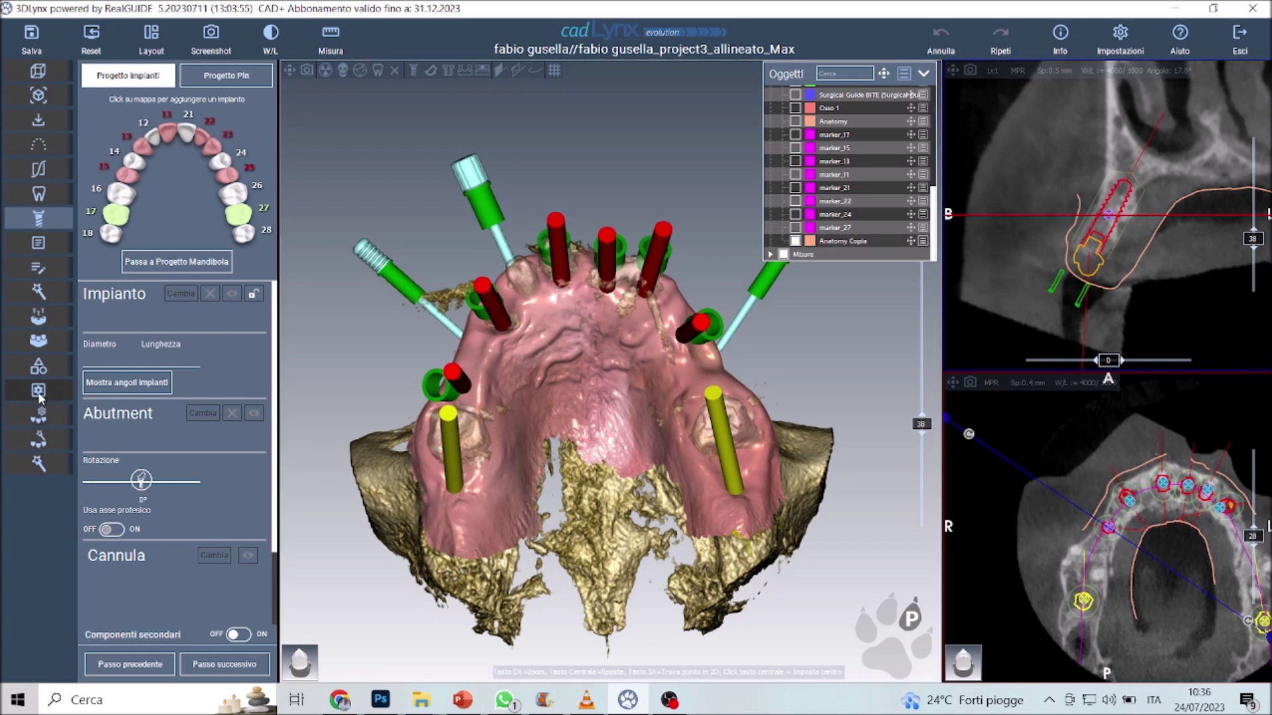
# Step: In Progetto CAD, import Anatomy_copy from the RealGUIDE plan's 3D objects and inspect it
pyautogui.click(39, 393)
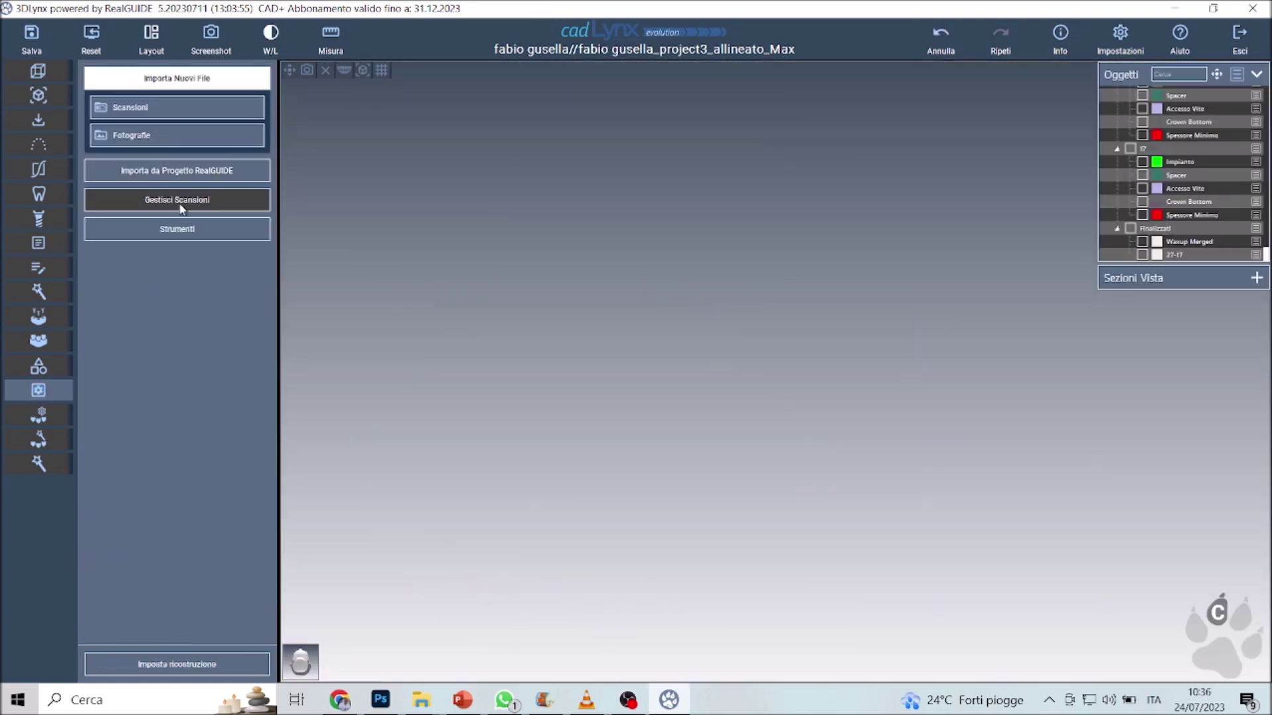
pyautogui.click(212, 173)
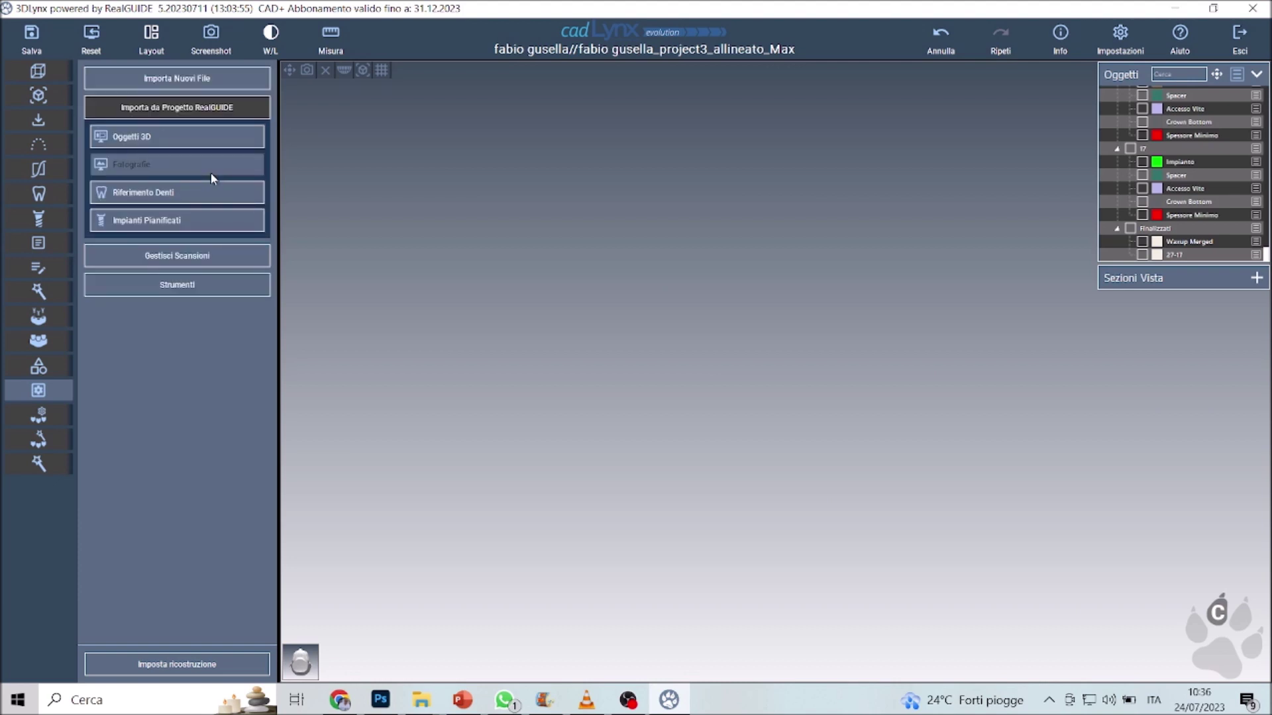
pyautogui.click(147, 139)
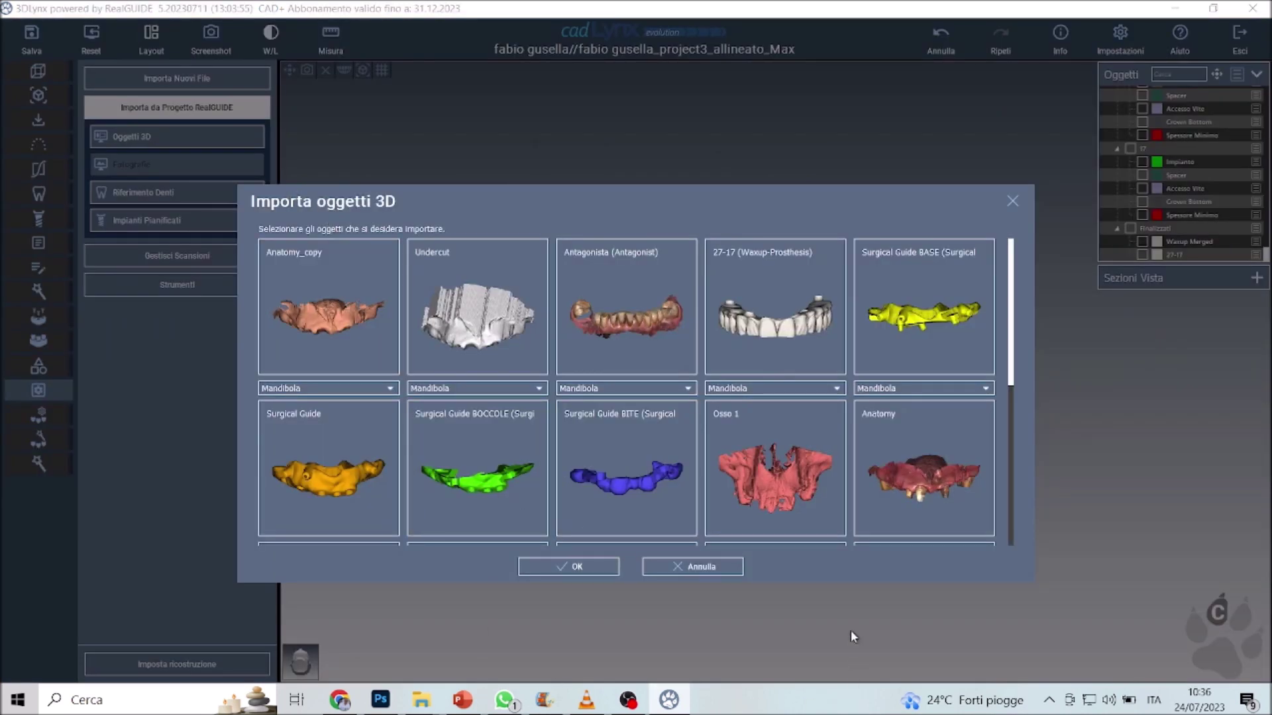
pyautogui.click(338, 335)
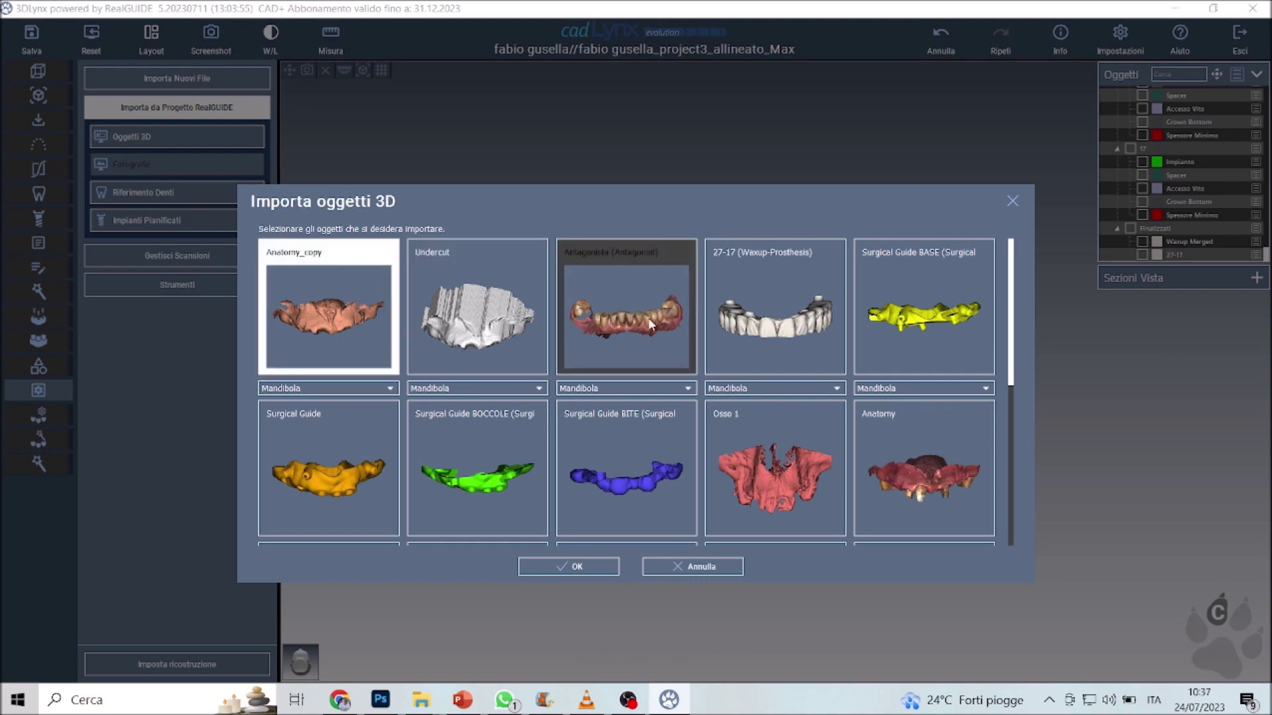
pyautogui.scroll(-1, 788, 411)
pyautogui.scroll(-1, 795, 438)
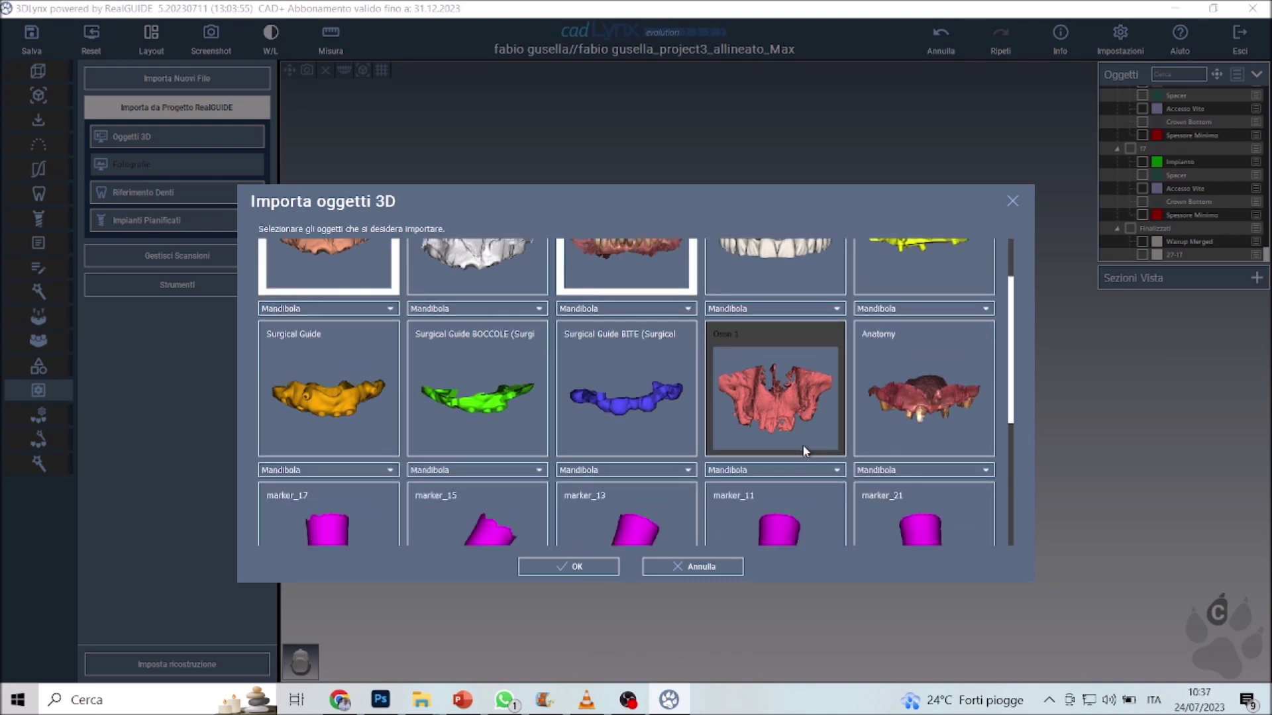
pyautogui.scroll(-1, 803, 451)
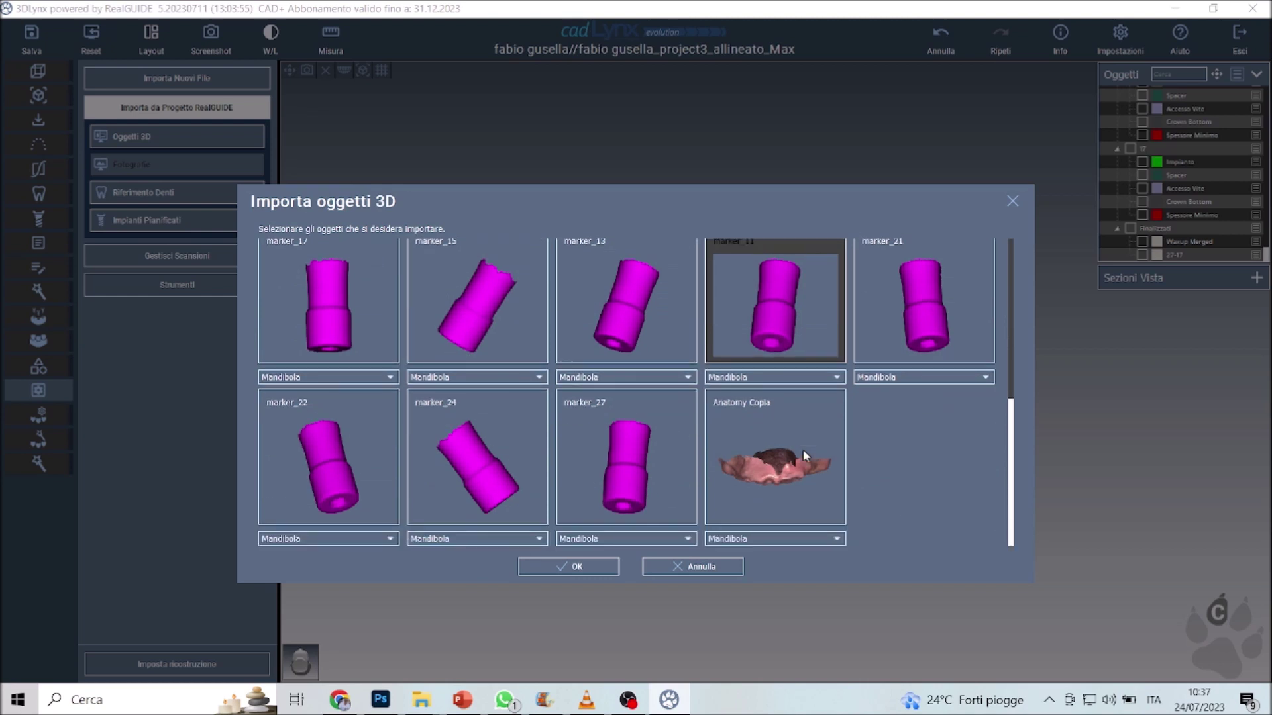
pyautogui.click(560, 568)
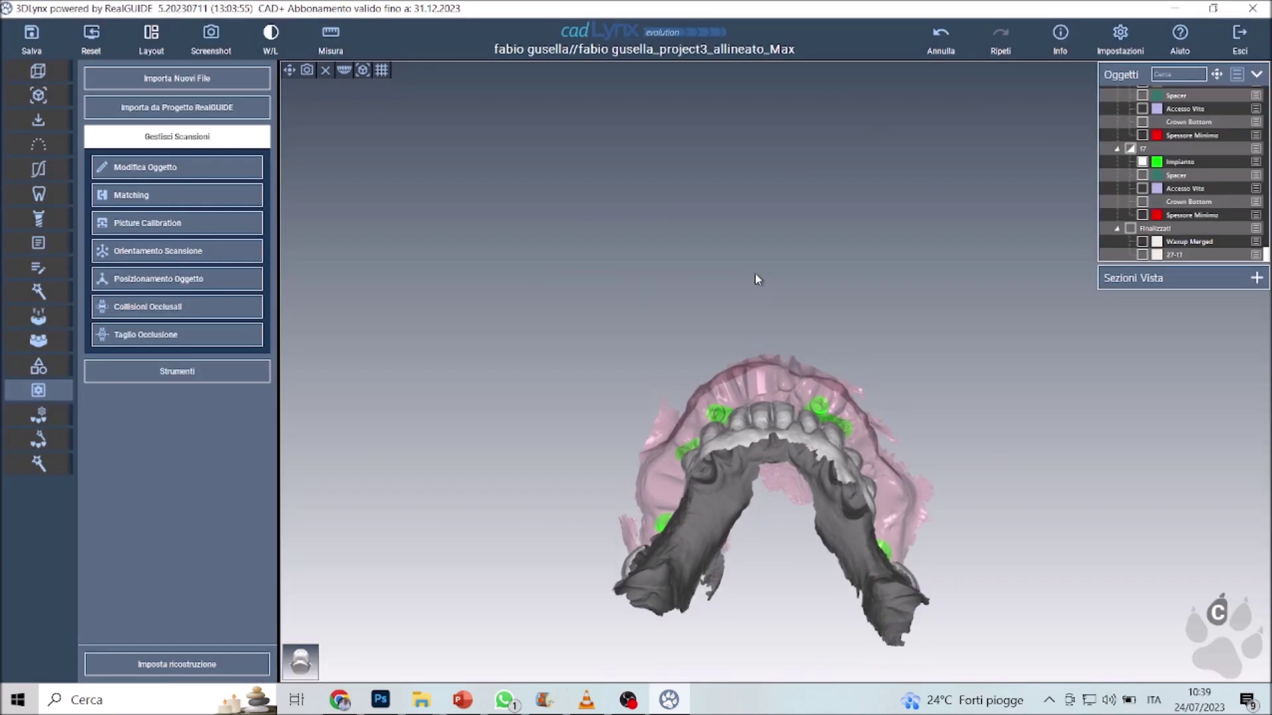
pyautogui.moveTo(570, 437)
pyautogui.mouseDown()
pyautogui.moveTo(369, 437)
pyautogui.moveTo(559, 363)
pyautogui.moveTo(439, 488)
pyautogui.moveTo(528, 445)
pyautogui.moveTo(863, 508)
pyautogui.moveTo(647, 489)
pyautogui.moveTo(946, 500)
pyautogui.moveTo(761, 496)
pyautogui.moveTo(948, 483)
pyautogui.mouseUp()
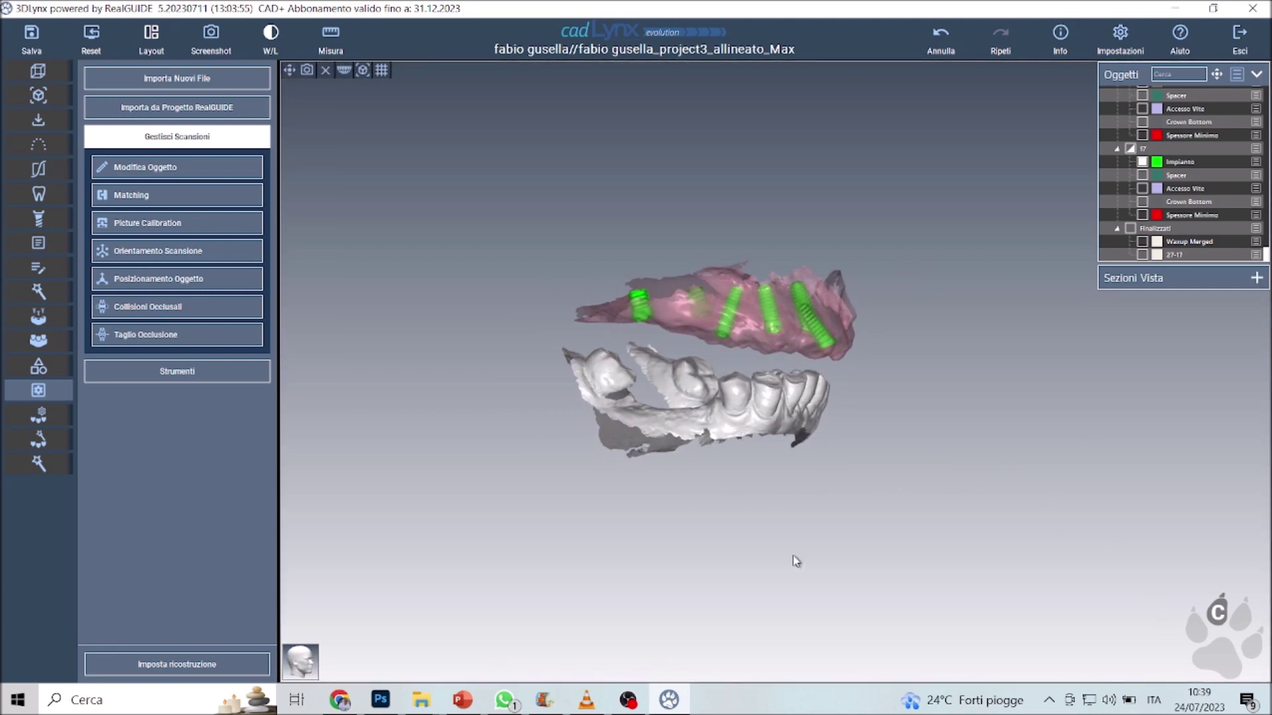
# Step: Add a Provvisorio Carico Immediato Waxup Provvisorio reconstruction named 'da Wax up provvisorio'
pyautogui.click(217, 665)
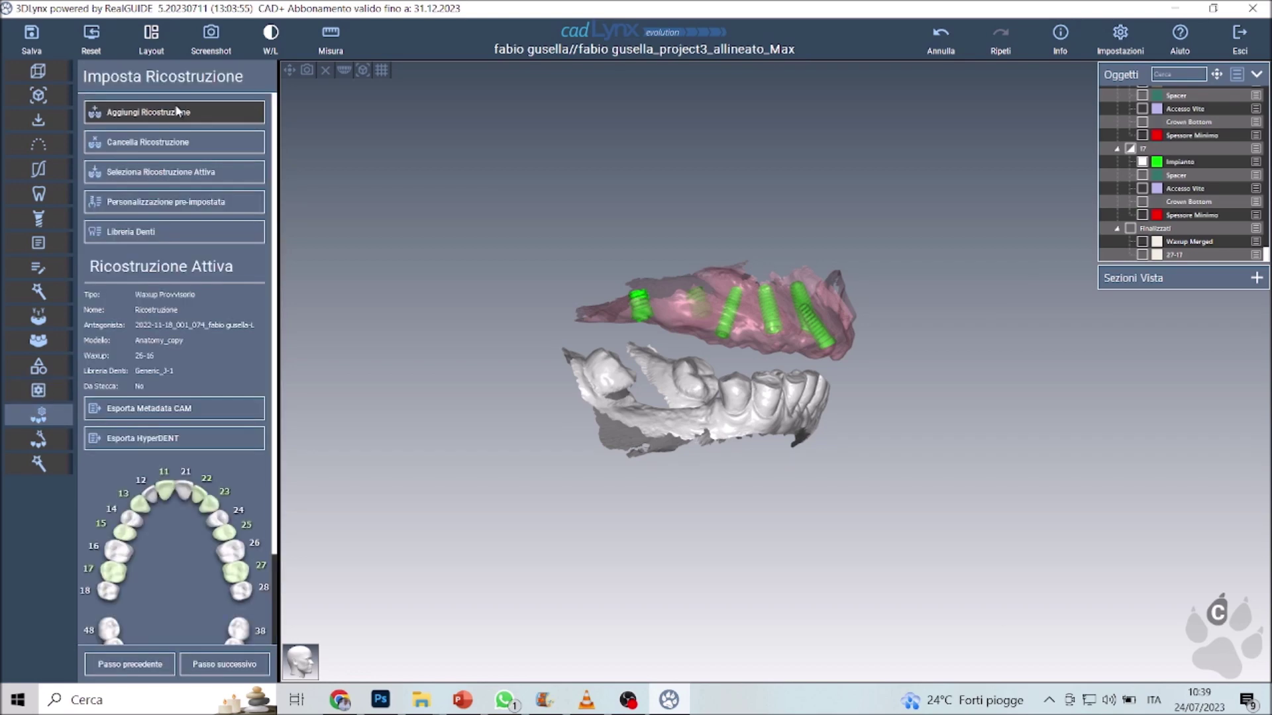
pyautogui.click(178, 114)
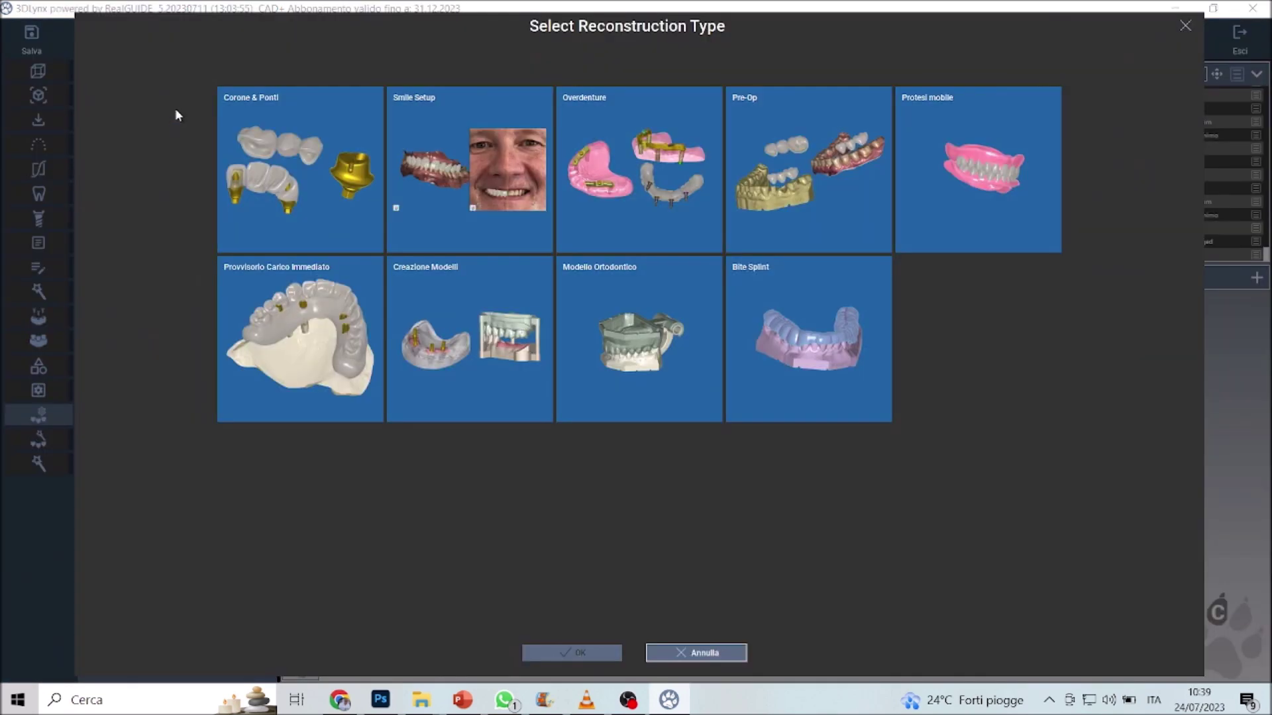
pyautogui.click(314, 369)
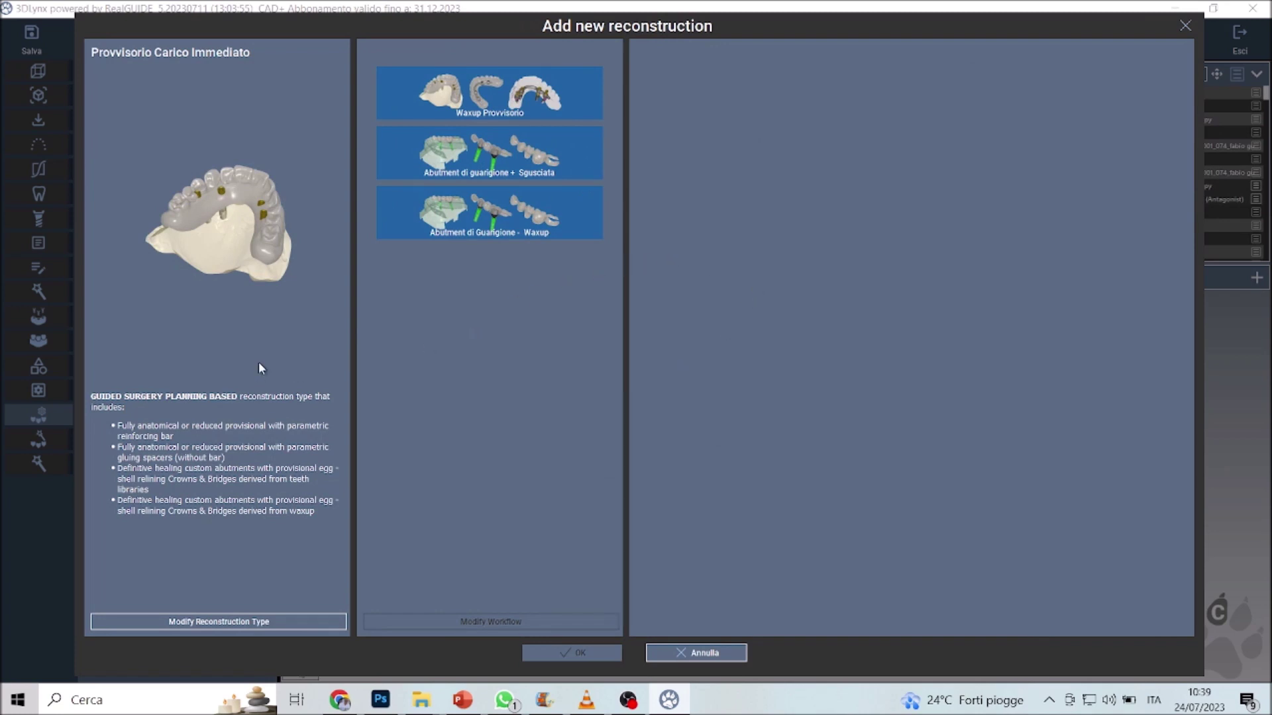
pyautogui.click(549, 106)
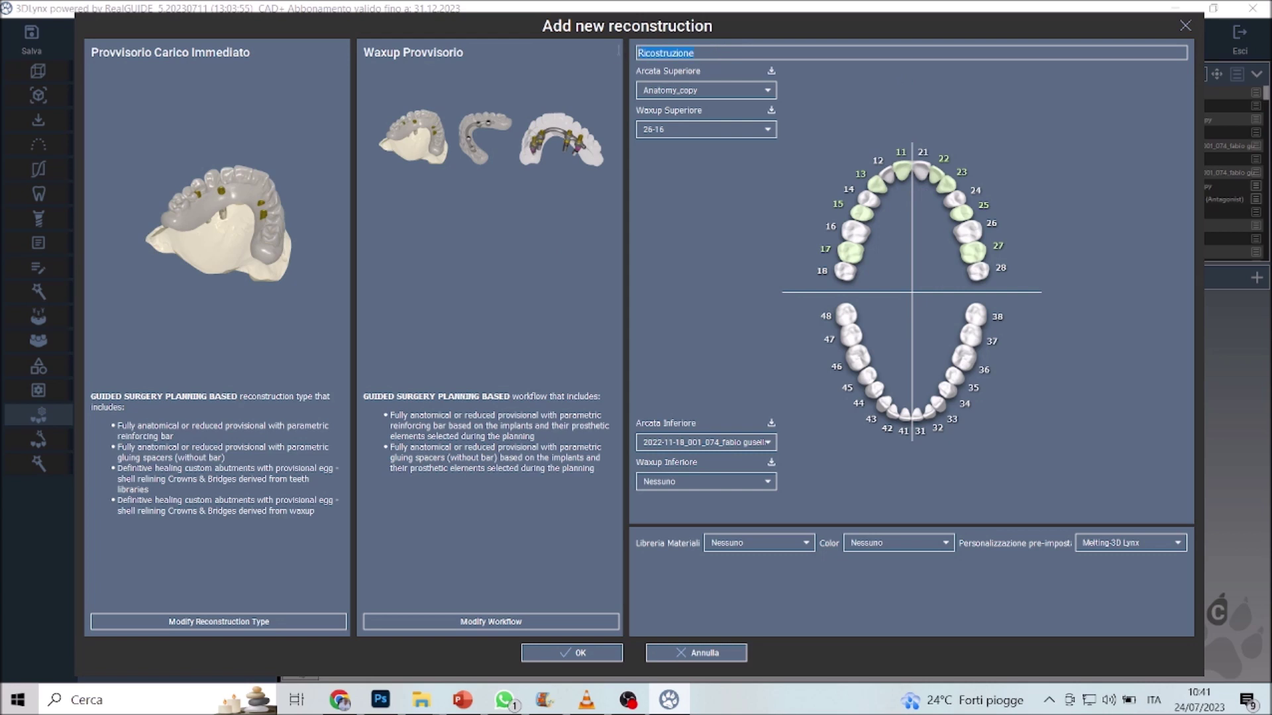
pyautogui.write('da ')
pyautogui.write('Wax ')
pyautogui.write('up ')
pyautogui.write('pro')
pyautogui.write('vvisorio')
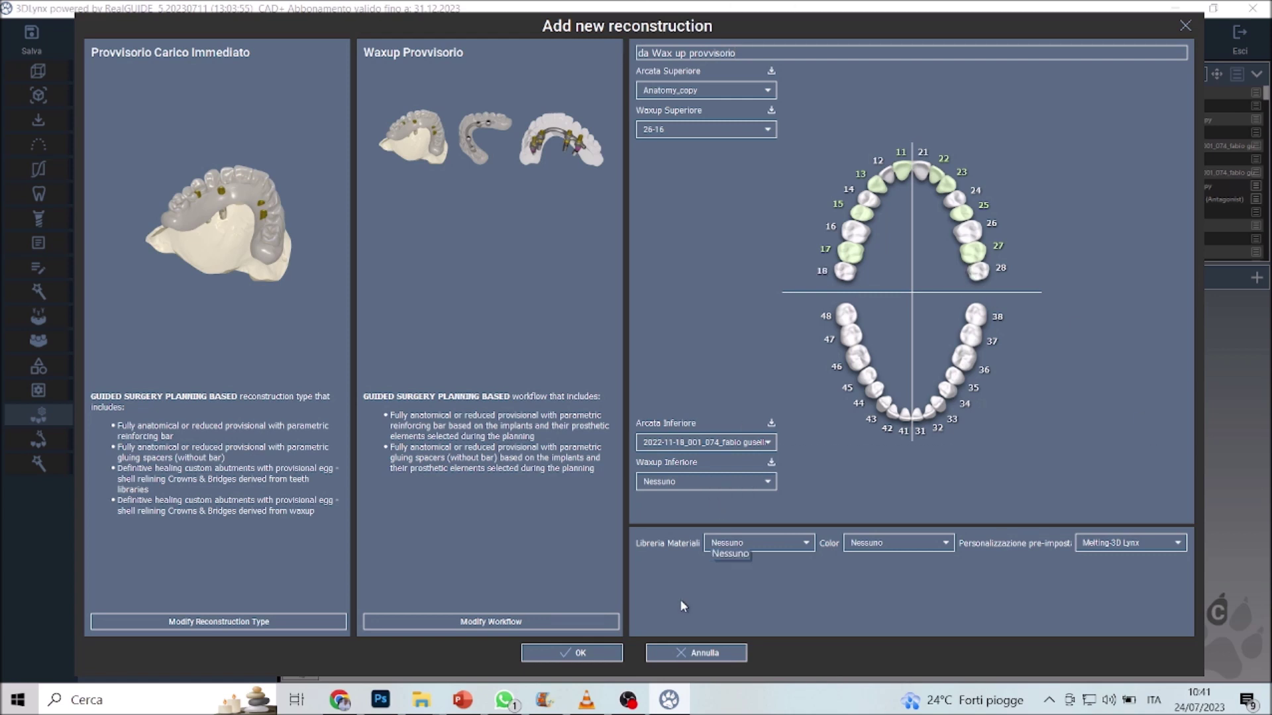
pyautogui.click(591, 658)
# Step: Turn off the photo texture on the lower arch scan with Toggle Texture
pyautogui.moveTo(895, 408); pyautogui.dragTo(840, 188)
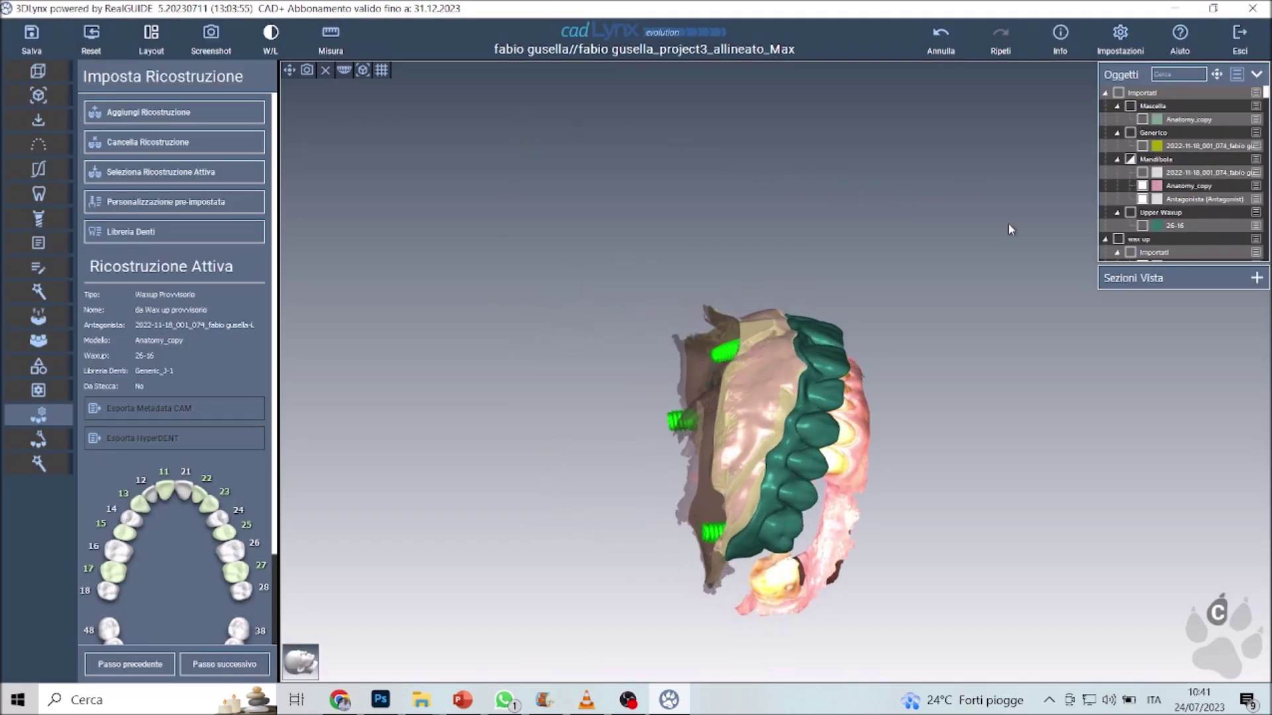
pyautogui.moveTo(840, 188)
pyautogui.mouseDown()
pyautogui.moveTo(619, 182)
pyautogui.moveTo(671, 376)
pyautogui.moveTo(680, 368)
pyautogui.mouseUp()
pyautogui.scroll(5, 685, 374)
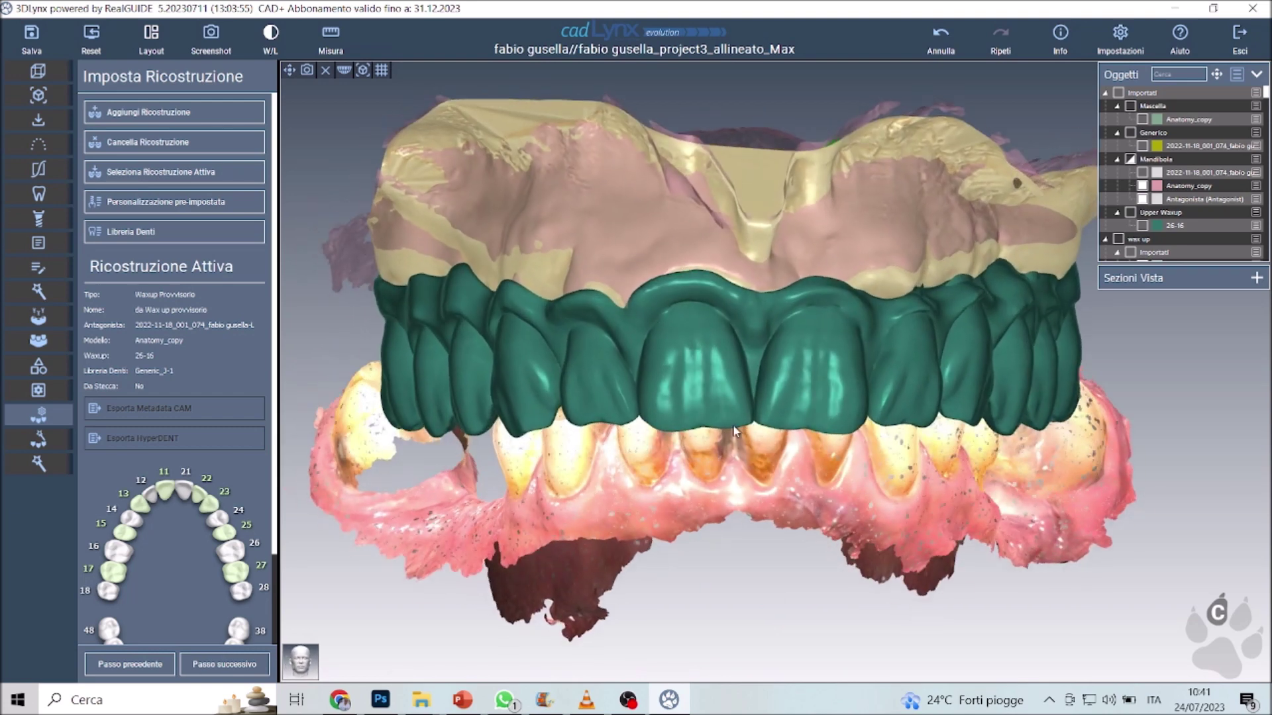
pyautogui.moveTo(768, 444); pyautogui.dragTo(732, 424)
pyautogui.rightClick(669, 494)
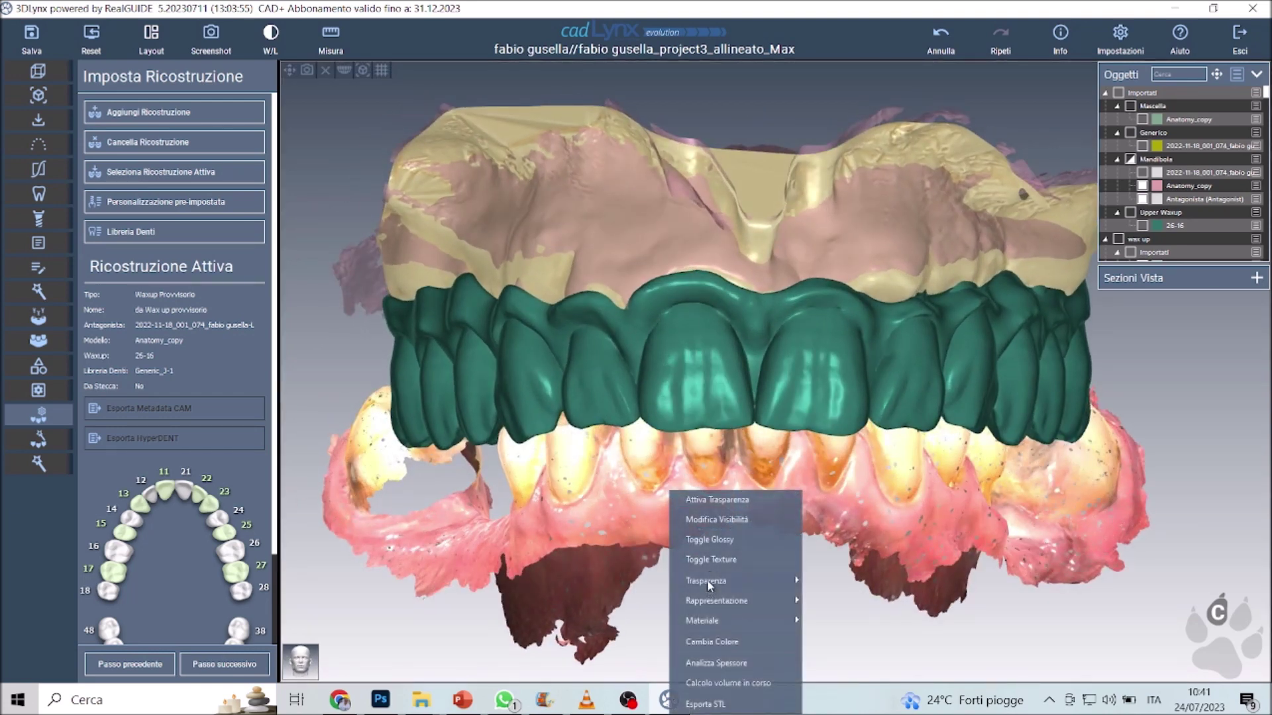
pyautogui.click(710, 560)
# Step: Show the Antagonista in neutral grey and advance to the Linee di Margine step
pyautogui.moveTo(656, 498)
pyautogui.mouseDown()
pyautogui.moveTo(770, 479)
pyautogui.moveTo(659, 475)
pyautogui.mouseUp()
pyautogui.scroll(-3, 1179, 219)
pyautogui.scroll(-3, 1176, 225)
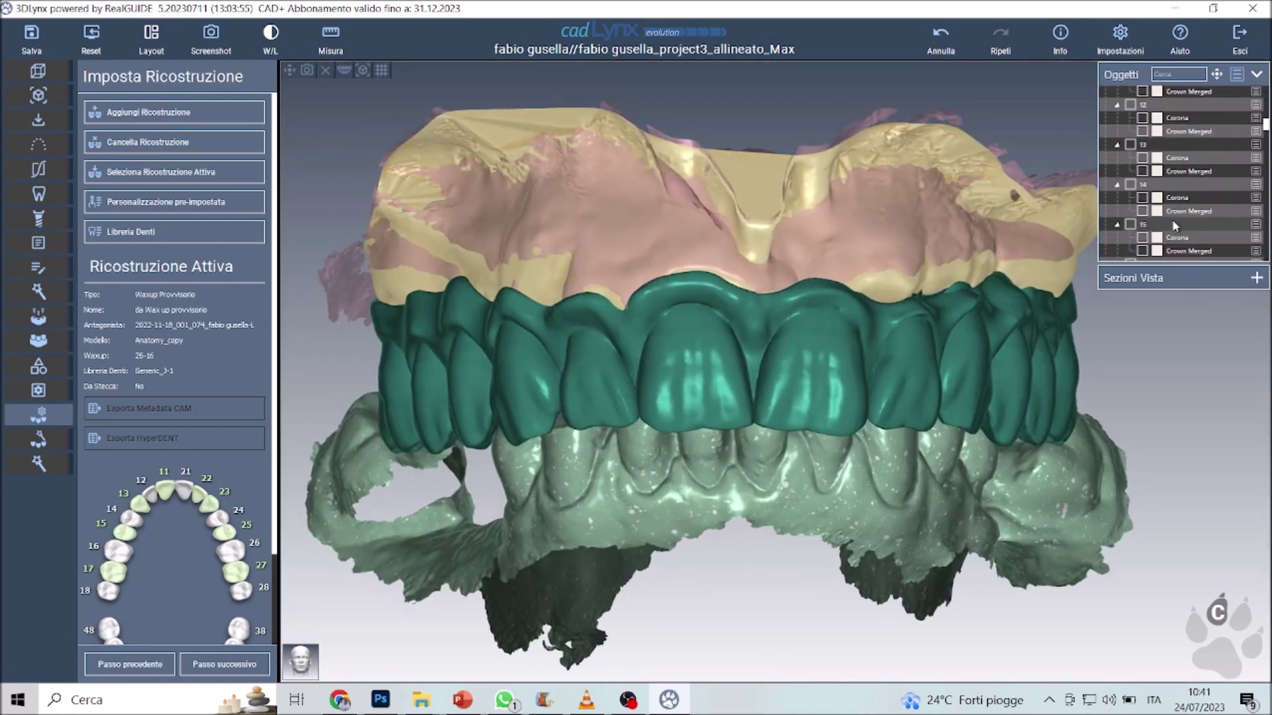
pyautogui.scroll(-2, 1174, 227)
pyautogui.scroll(-2, 1172, 225)
pyautogui.scroll(-2, 1172, 226)
pyautogui.scroll(-2, 1173, 225)
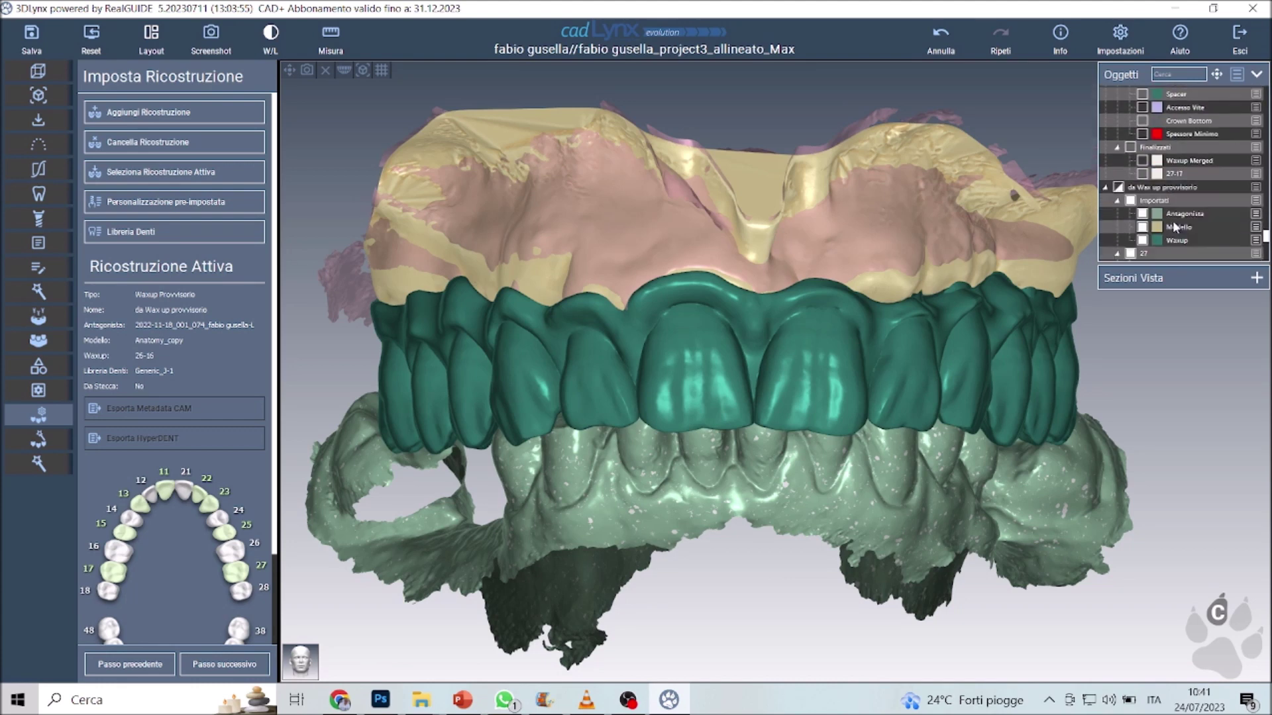
pyautogui.scroll(-2, 1172, 225)
pyautogui.scroll(5, 1173, 221)
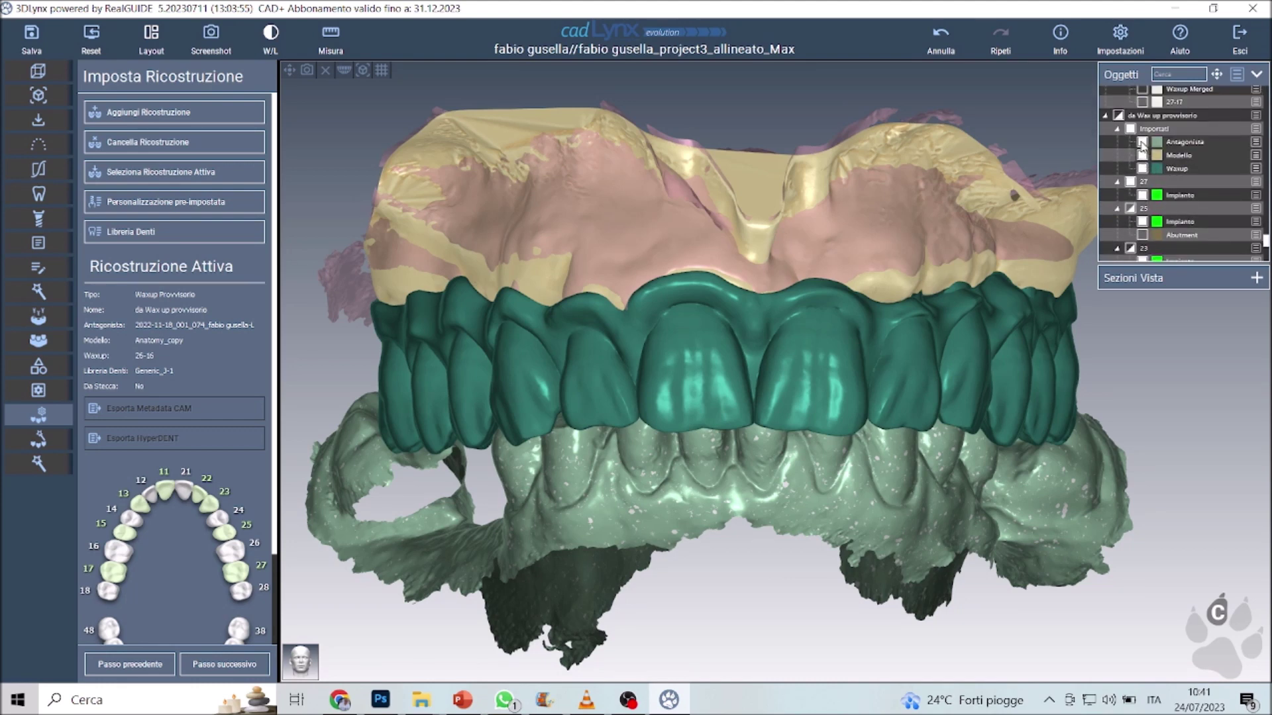
pyautogui.click(1141, 143)
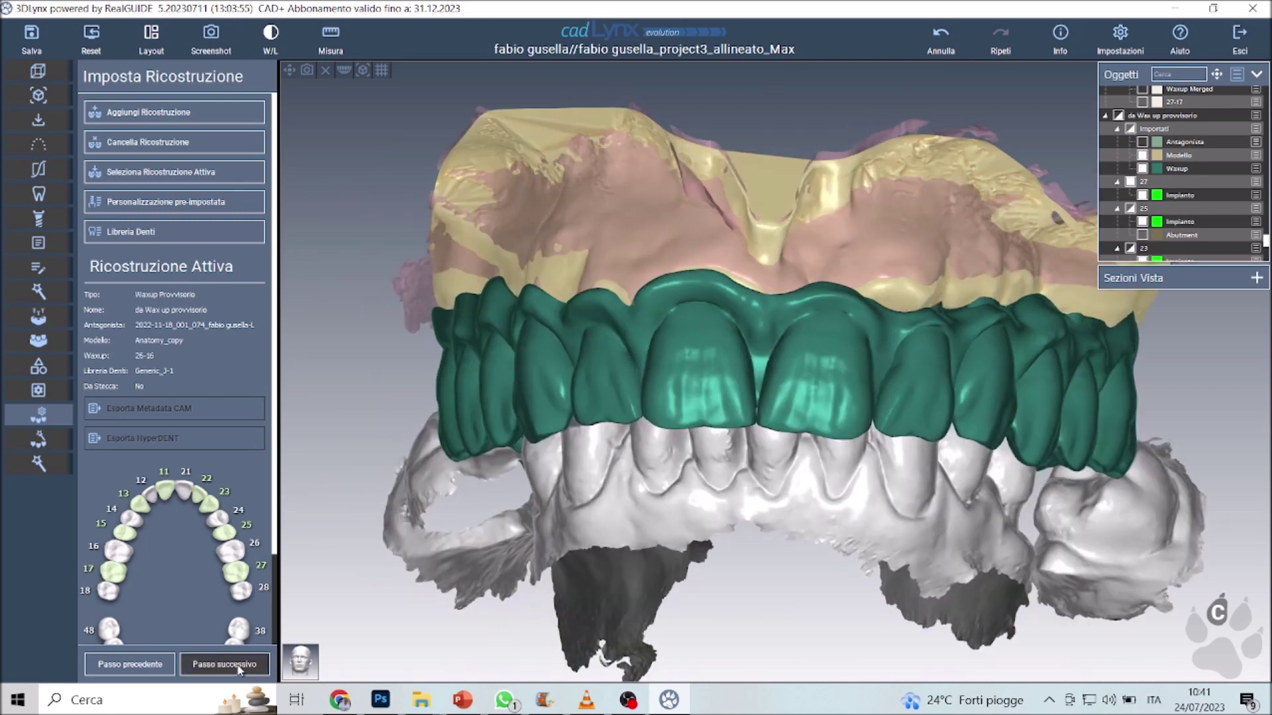
pyautogui.click(229, 664)
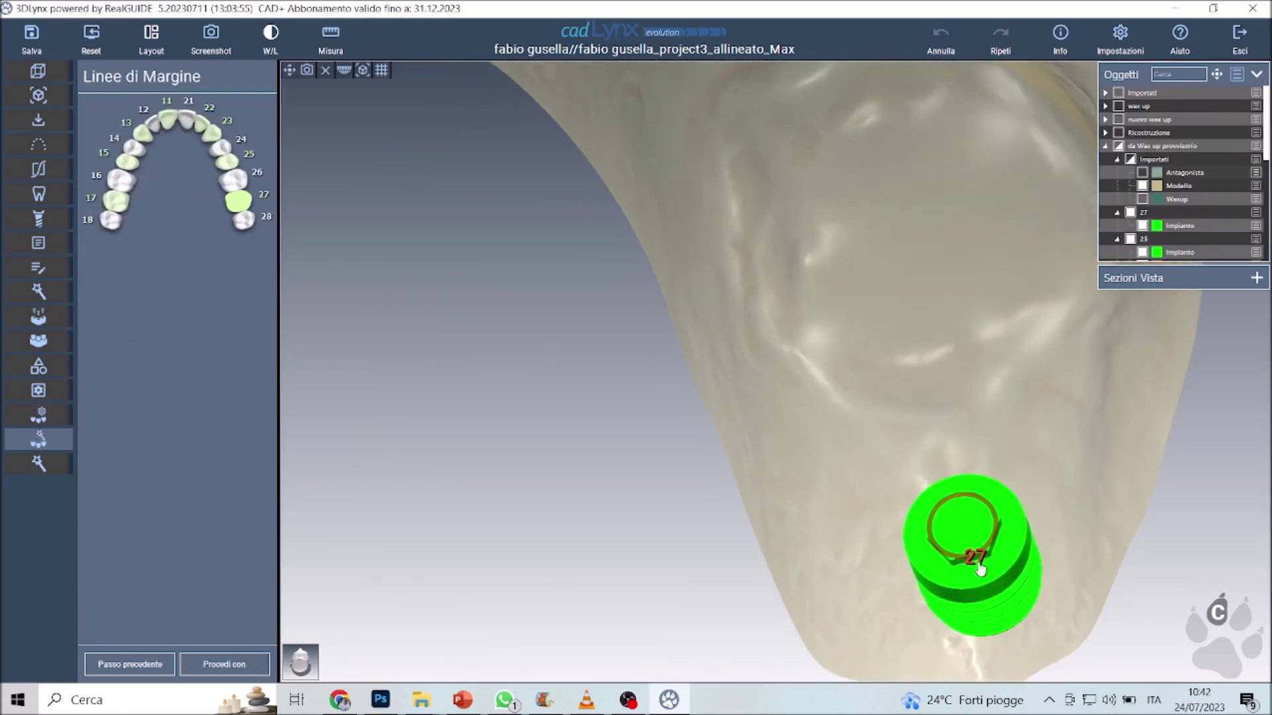
# Step: Accept the margin rings on implants 27, 25, 23, 22, 11, 13, 15 and 17, then proceed
pyautogui.click(1000, 588)
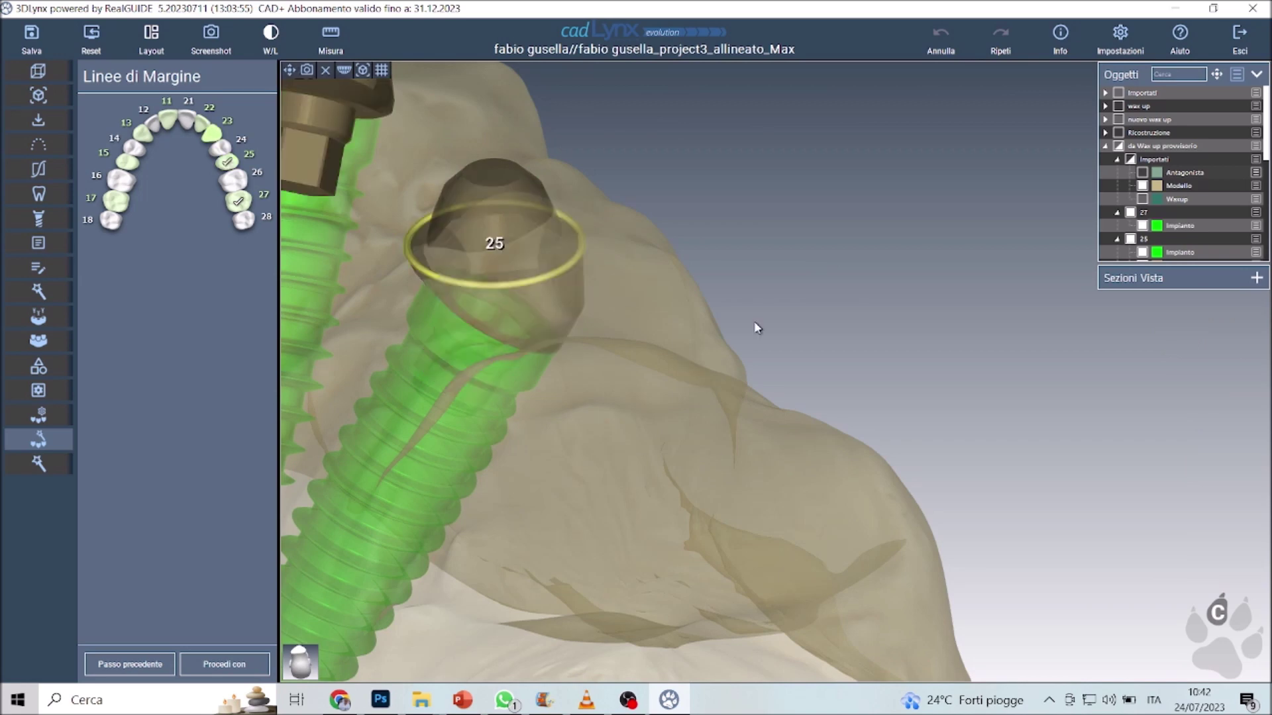
pyautogui.click(1184, 556)
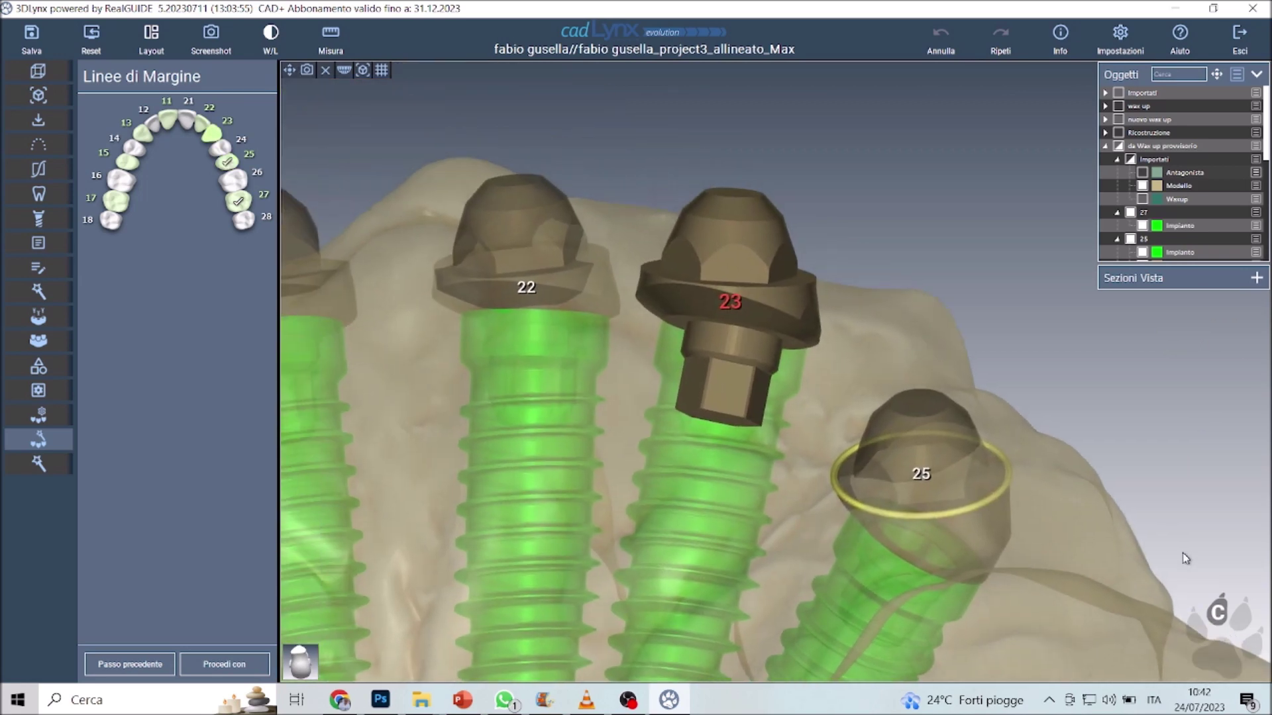
pyautogui.click(790, 298)
pyautogui.click(500, 282)
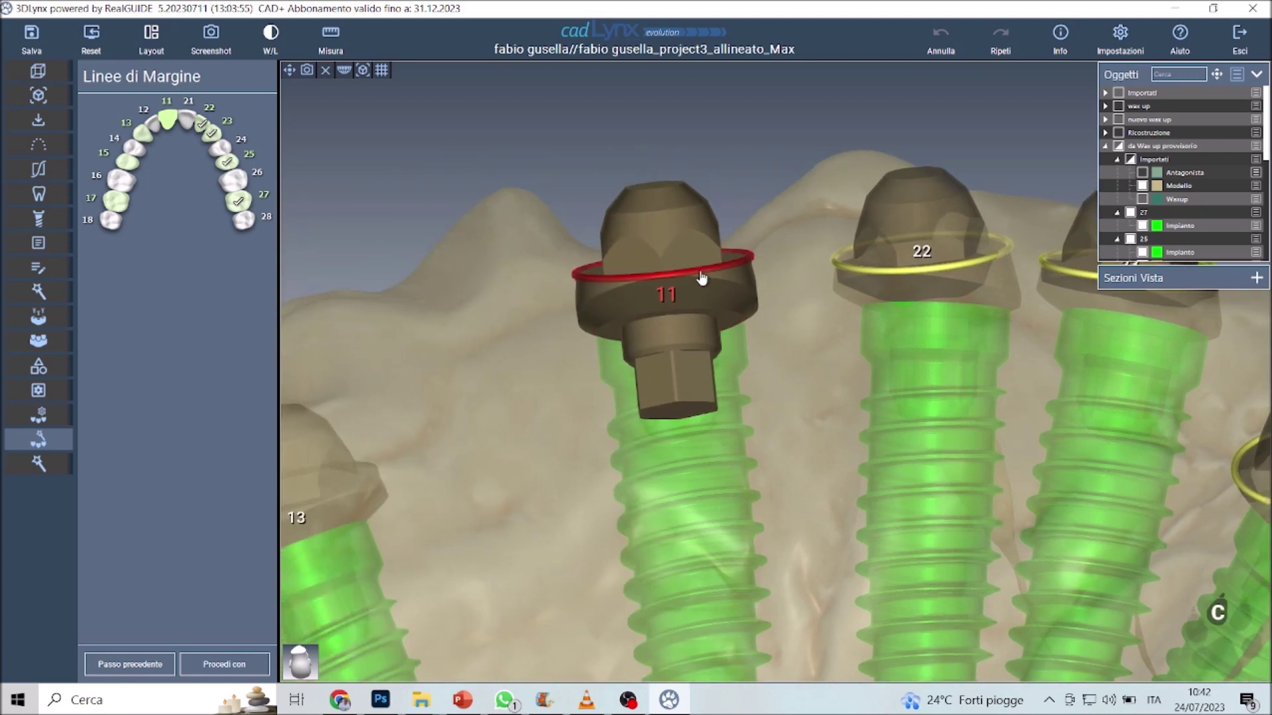
pyautogui.click(662, 295)
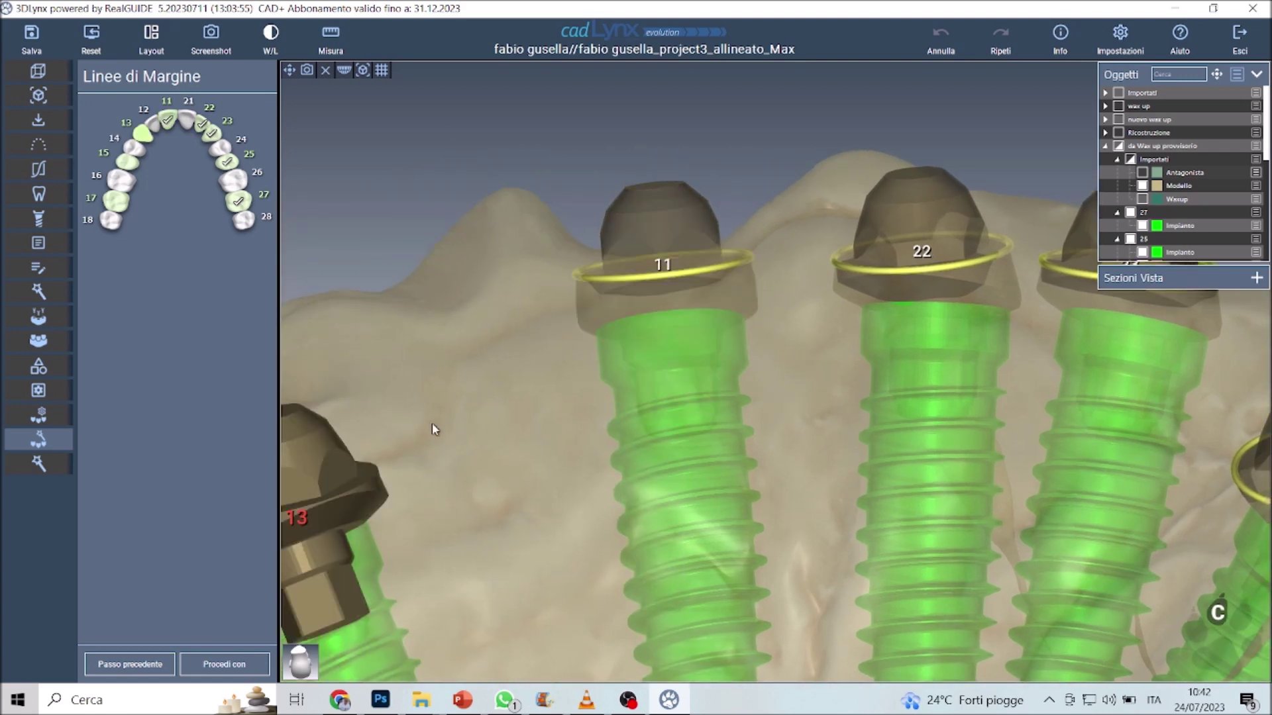
pyautogui.click(598, 416)
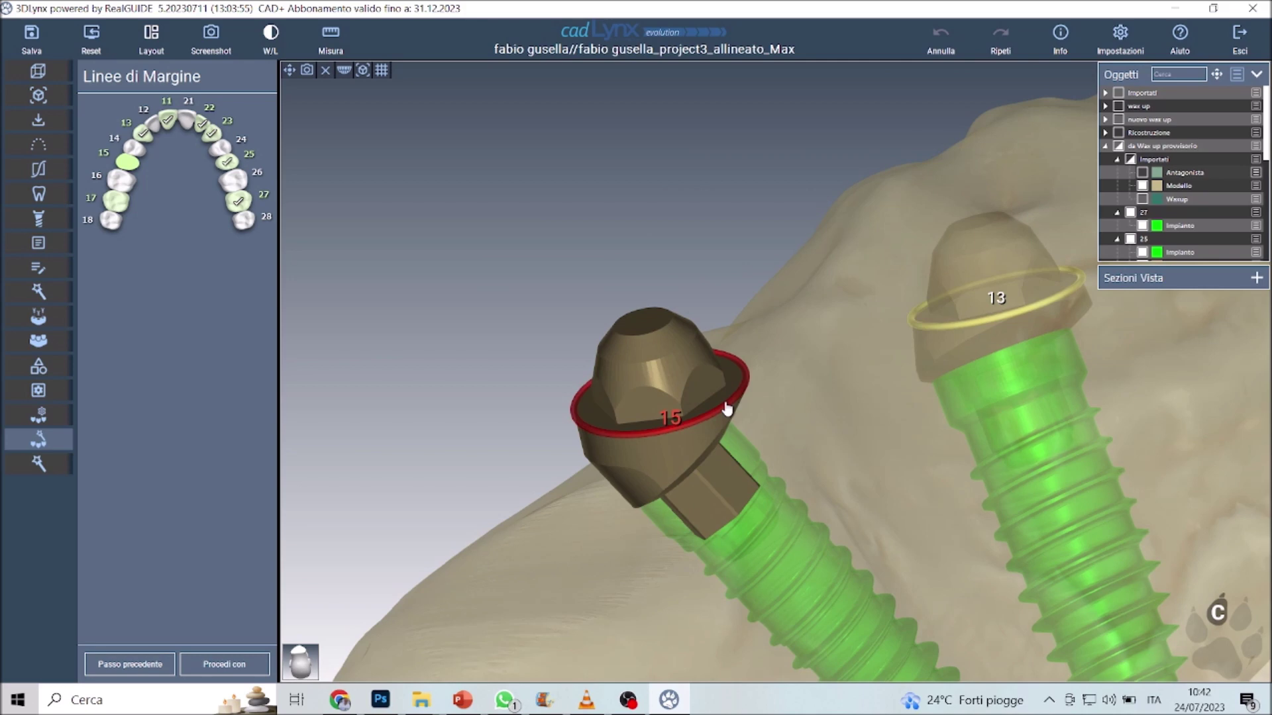
pyautogui.click(724, 407)
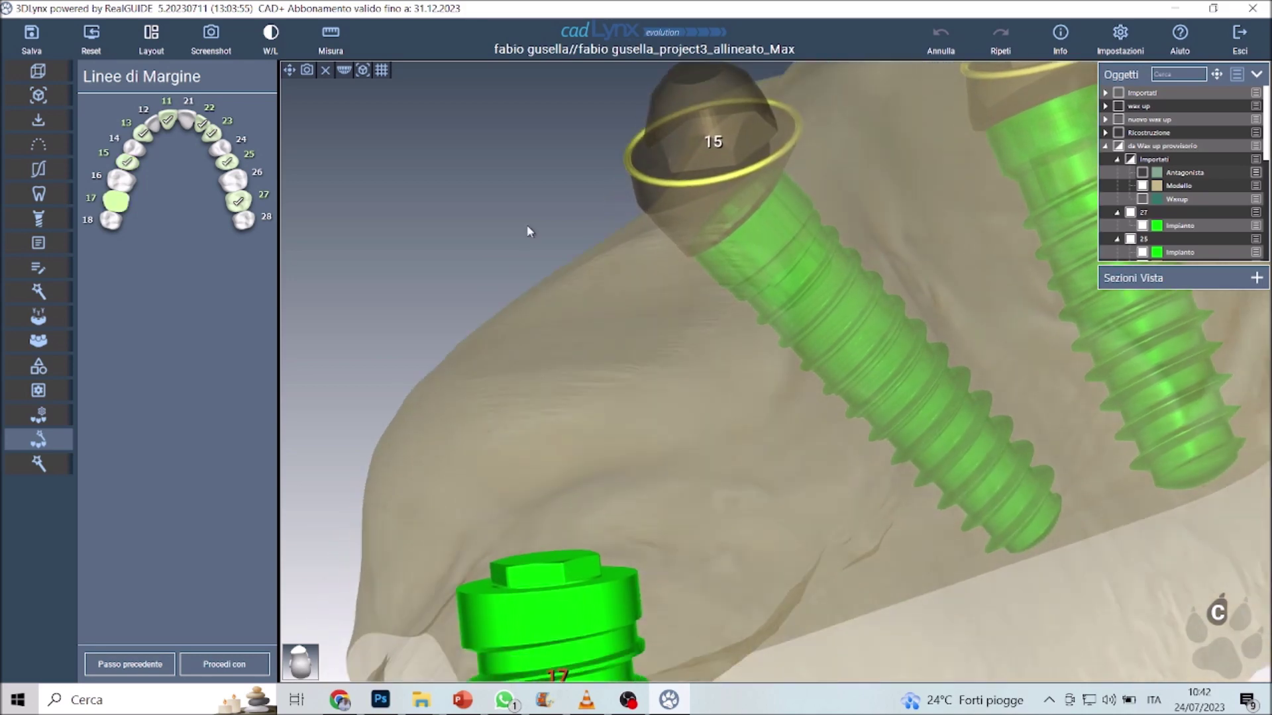
pyautogui.click(583, 587)
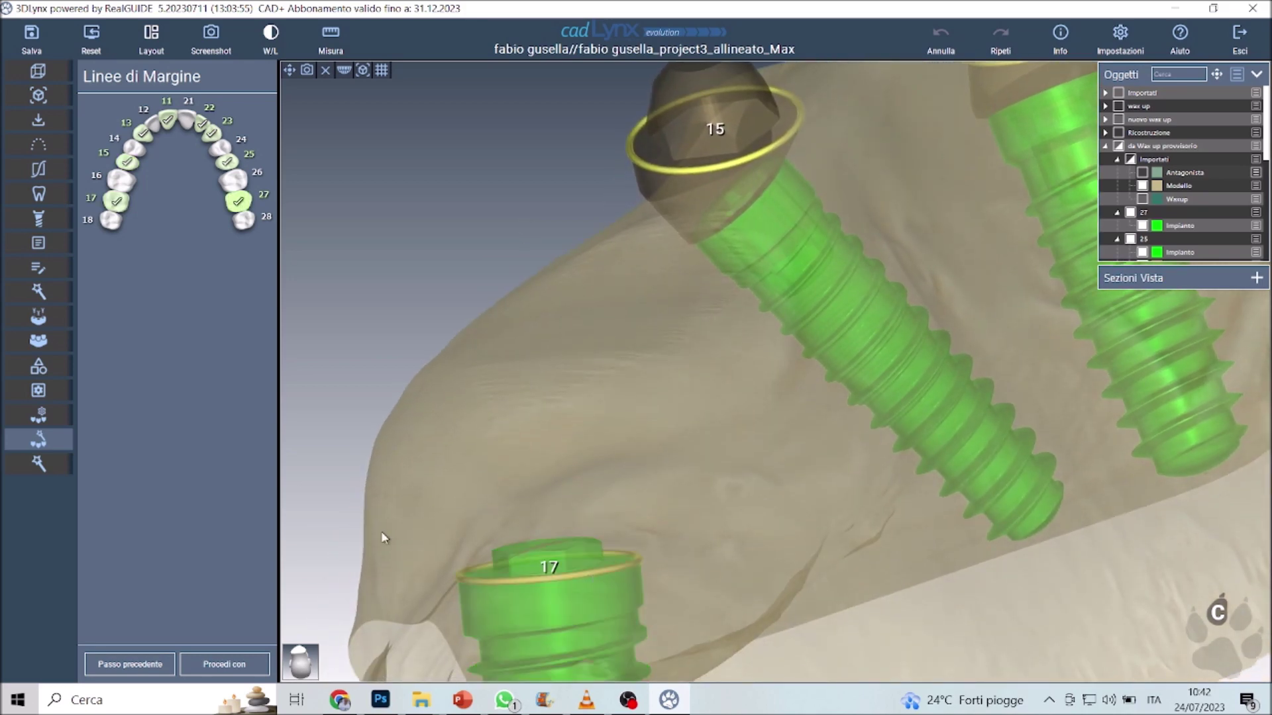
pyautogui.click(212, 673)
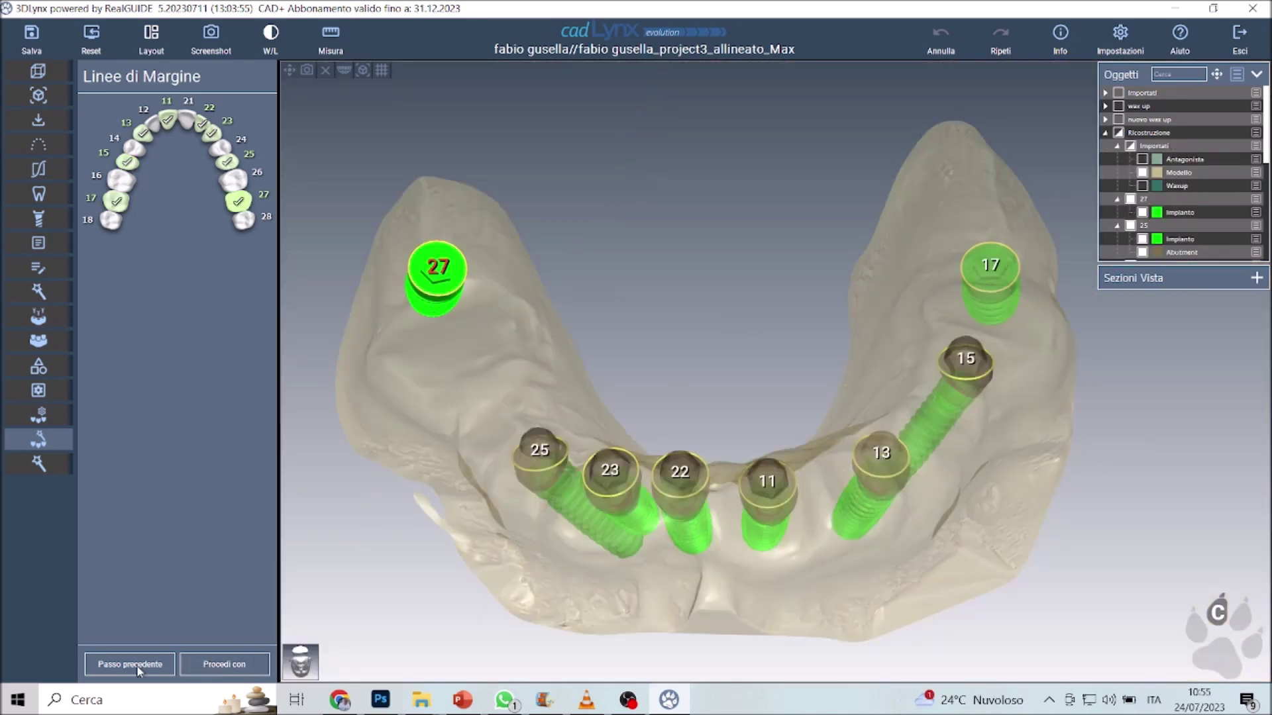
pyautogui.click(218, 664)
# Step: Build the spacers and screw holes, then step back three stages to Modifica Waxup
pyautogui.click(368, 605)
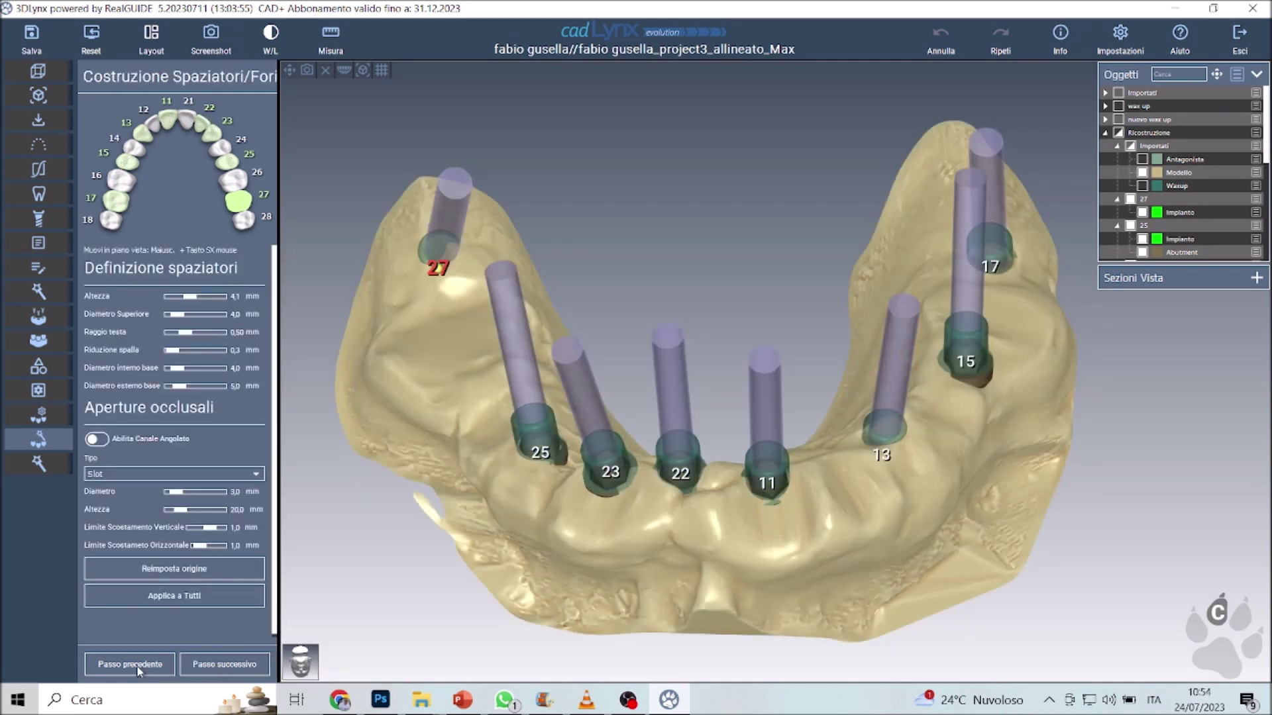
pyautogui.click(136, 665)
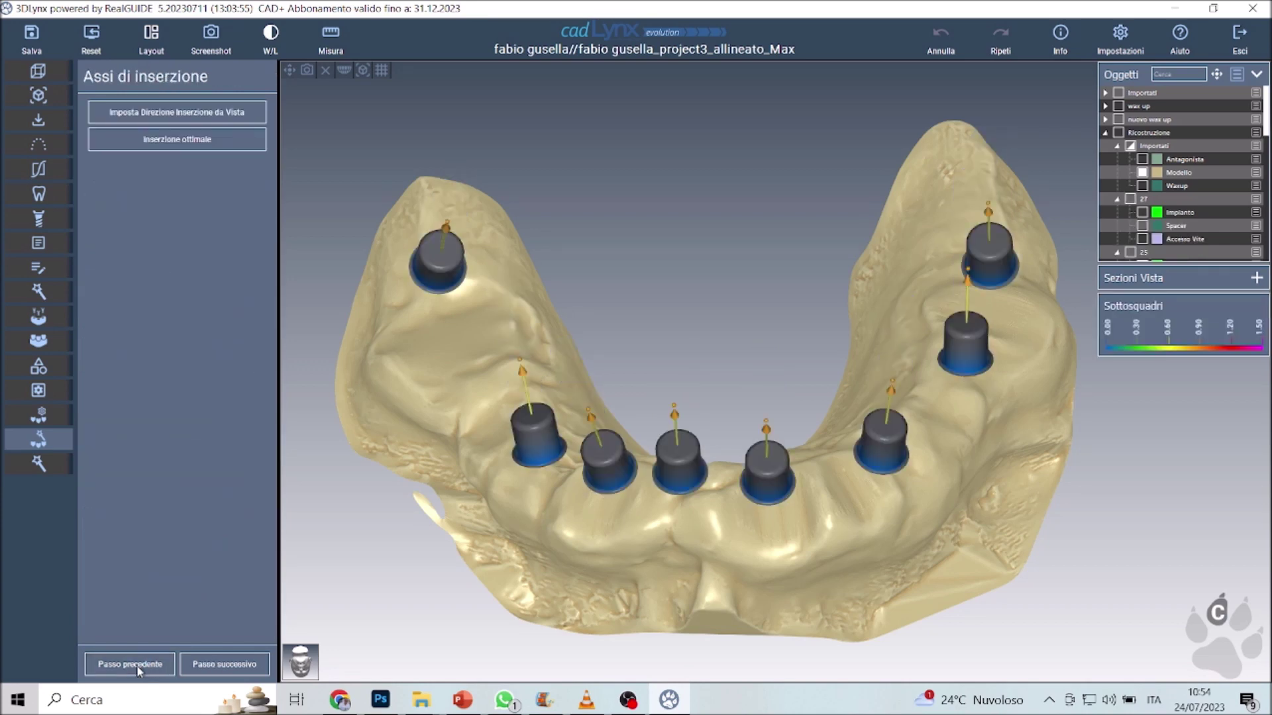
pyautogui.click(136, 665)
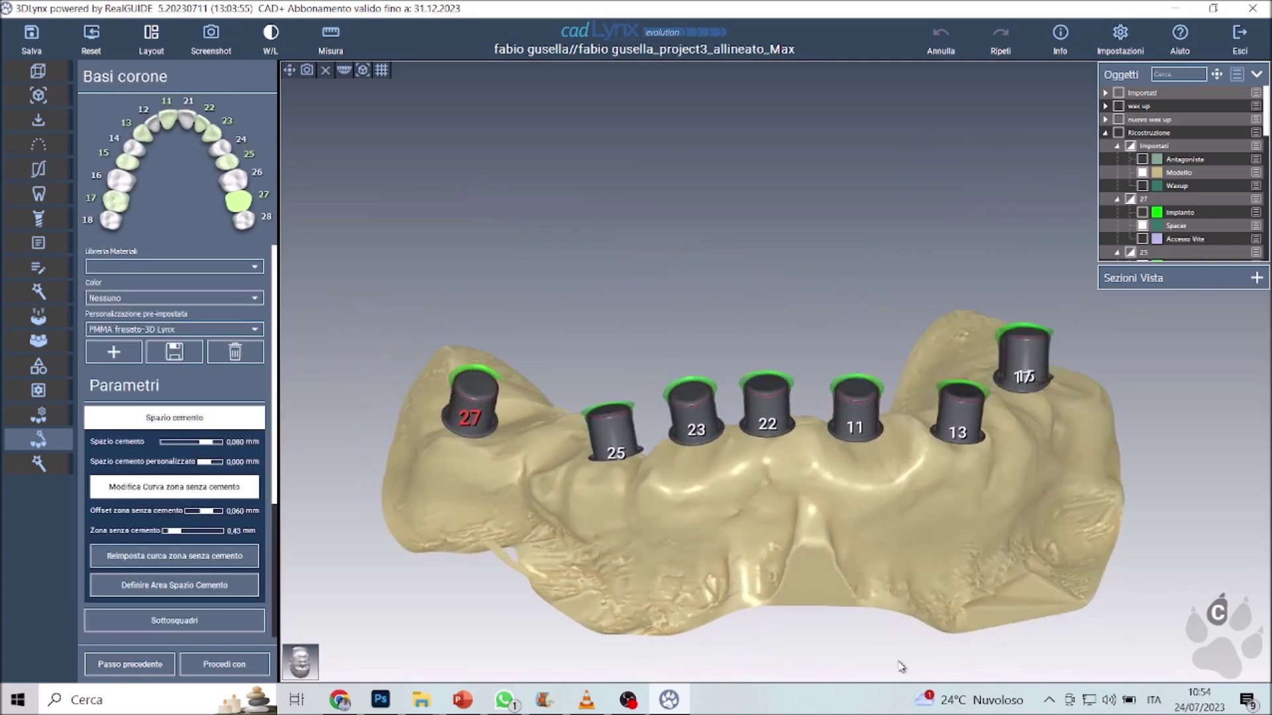
pyautogui.click(148, 669)
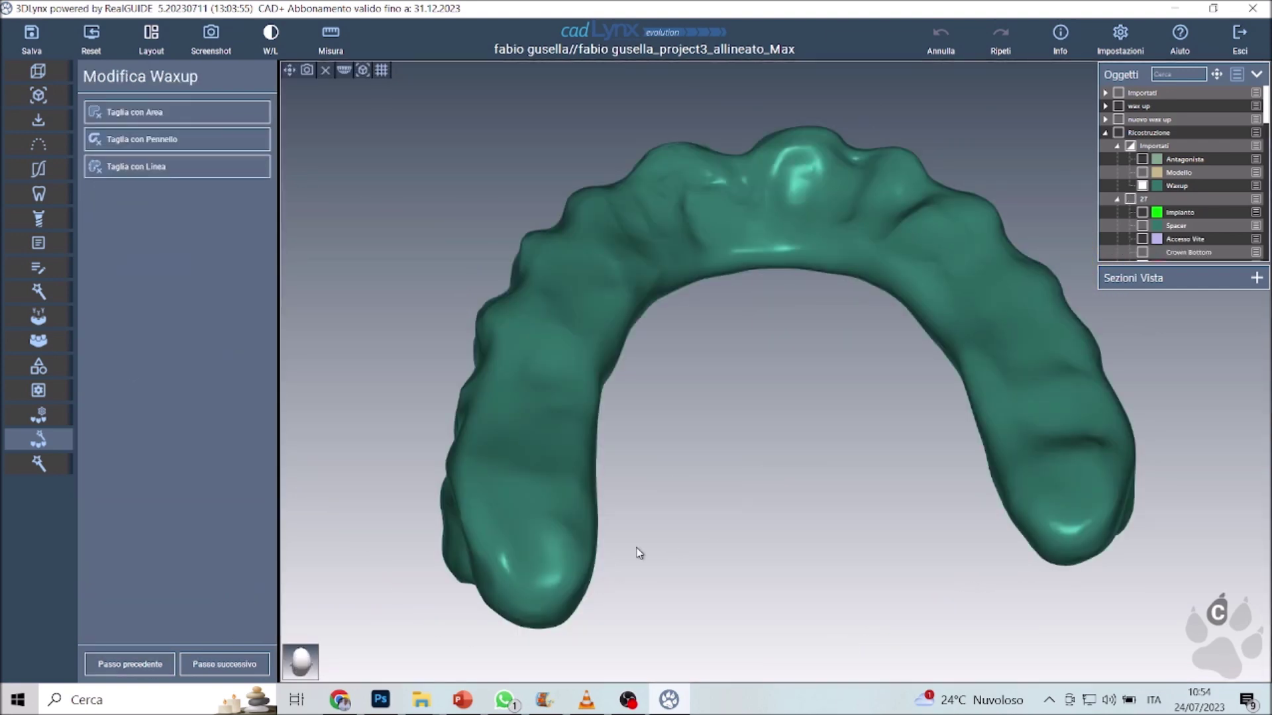
# Step: Return to Modellazione Free Form and orbit the bridge to inspect its screw-access openings
pyautogui.click(137, 671)
pyautogui.moveTo(741, 264)
pyautogui.mouseDown()
pyautogui.moveTo(753, 483)
pyautogui.moveTo(595, 538)
pyautogui.moveTo(734, 527)
pyautogui.moveTo(798, 437)
pyautogui.mouseUp()
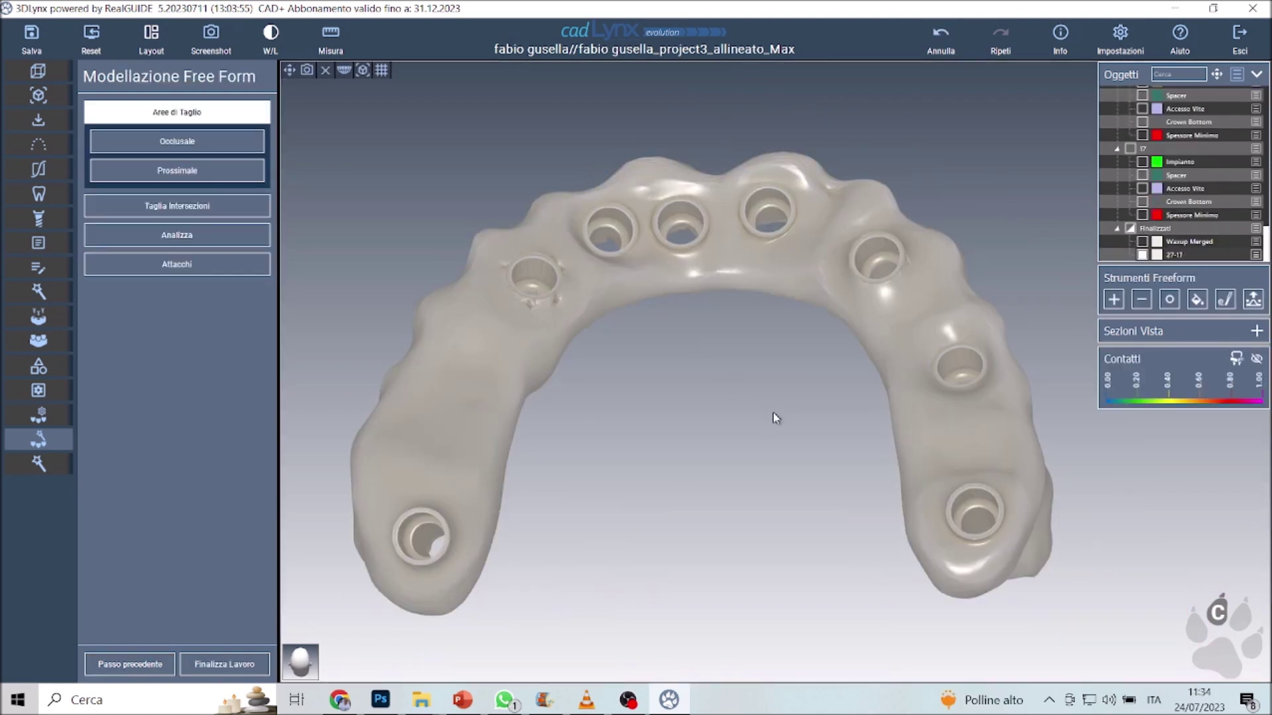
pyautogui.moveTo(773, 412); pyautogui.dragTo(796, 416, button='middle')
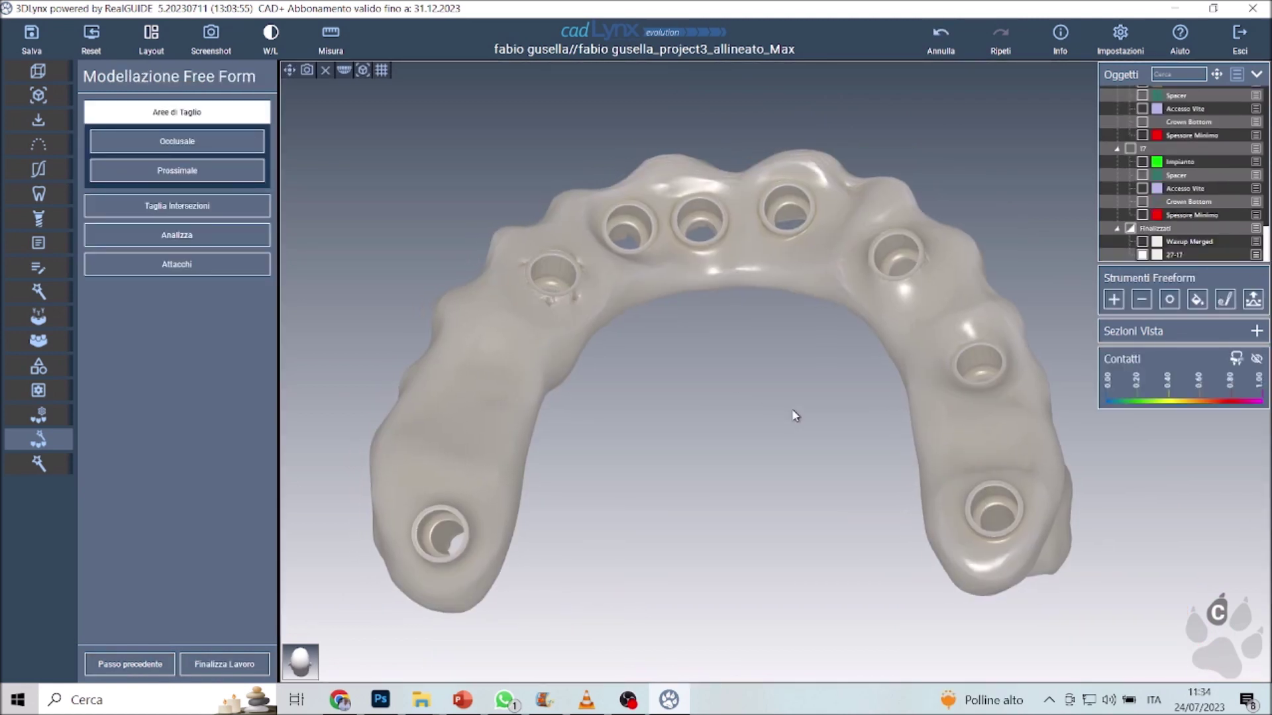
# Step: Show implant 17's spacer, screw-access channel and red Spessore Minimo ring, zooming in to inspect
pyautogui.click(1142, 175)
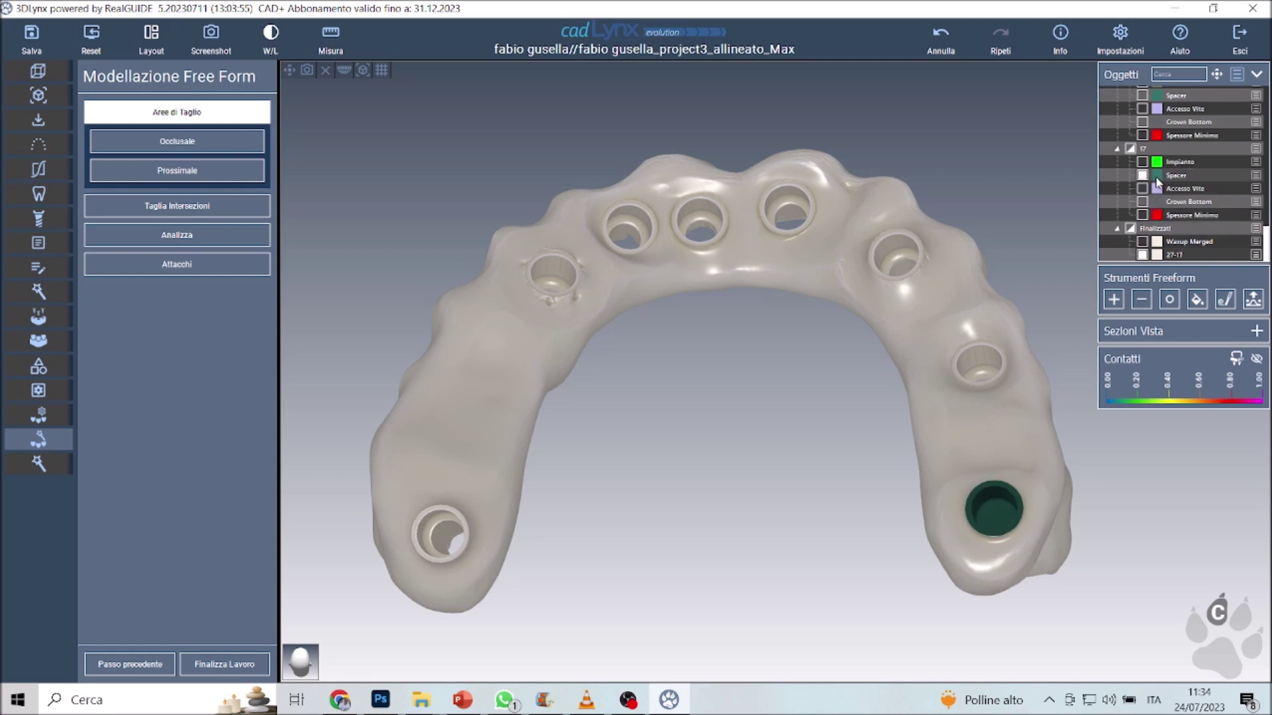
pyautogui.click(1142, 188)
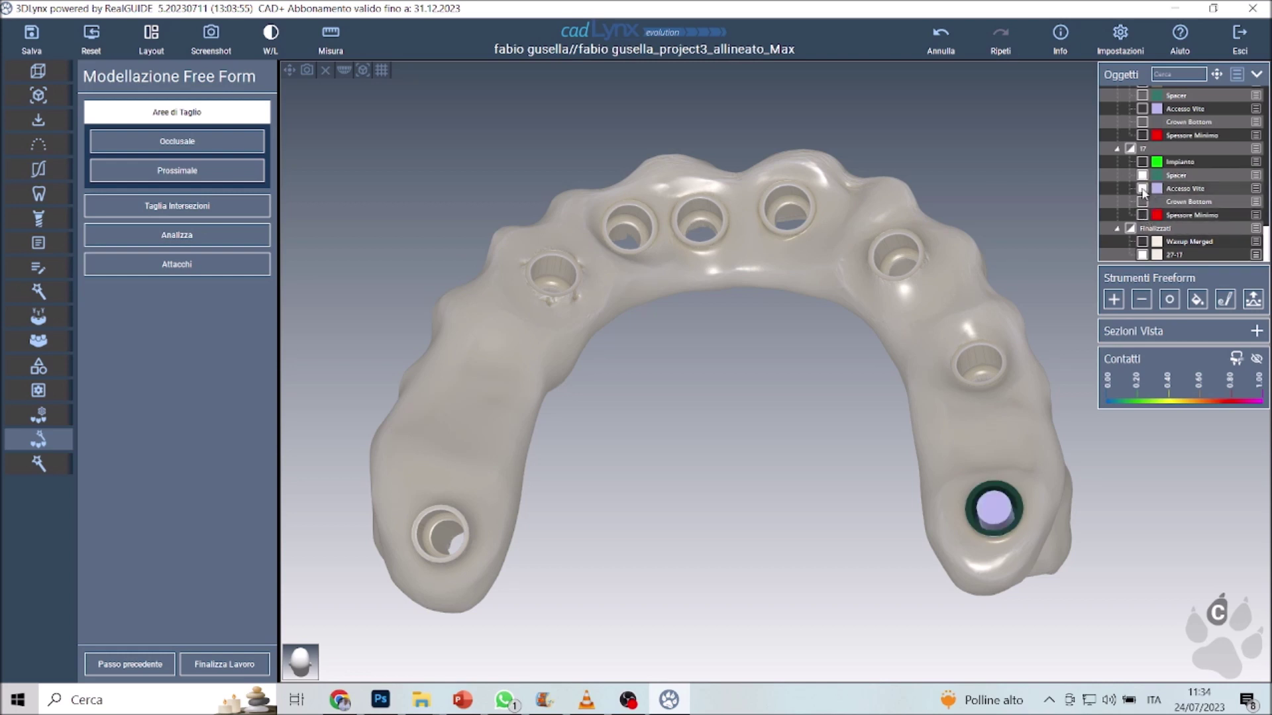
pyautogui.moveTo(967, 307); pyautogui.dragTo(630, 294)
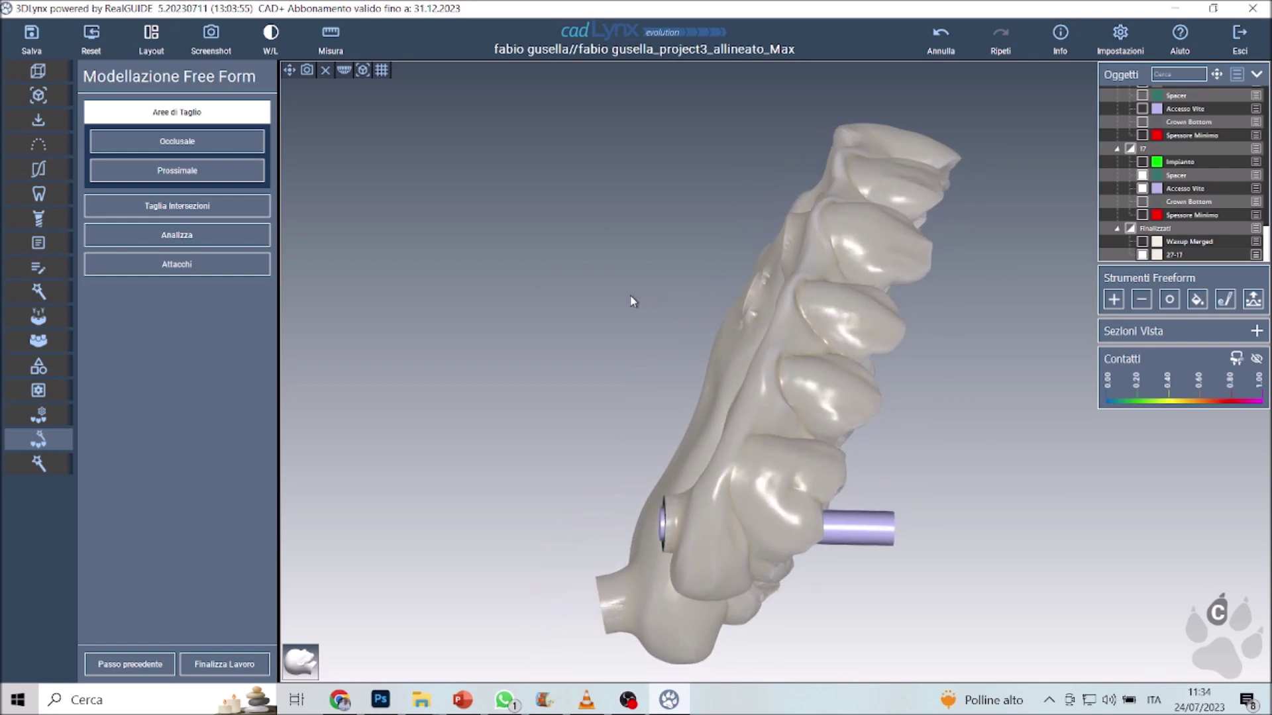
pyautogui.click(1142, 215)
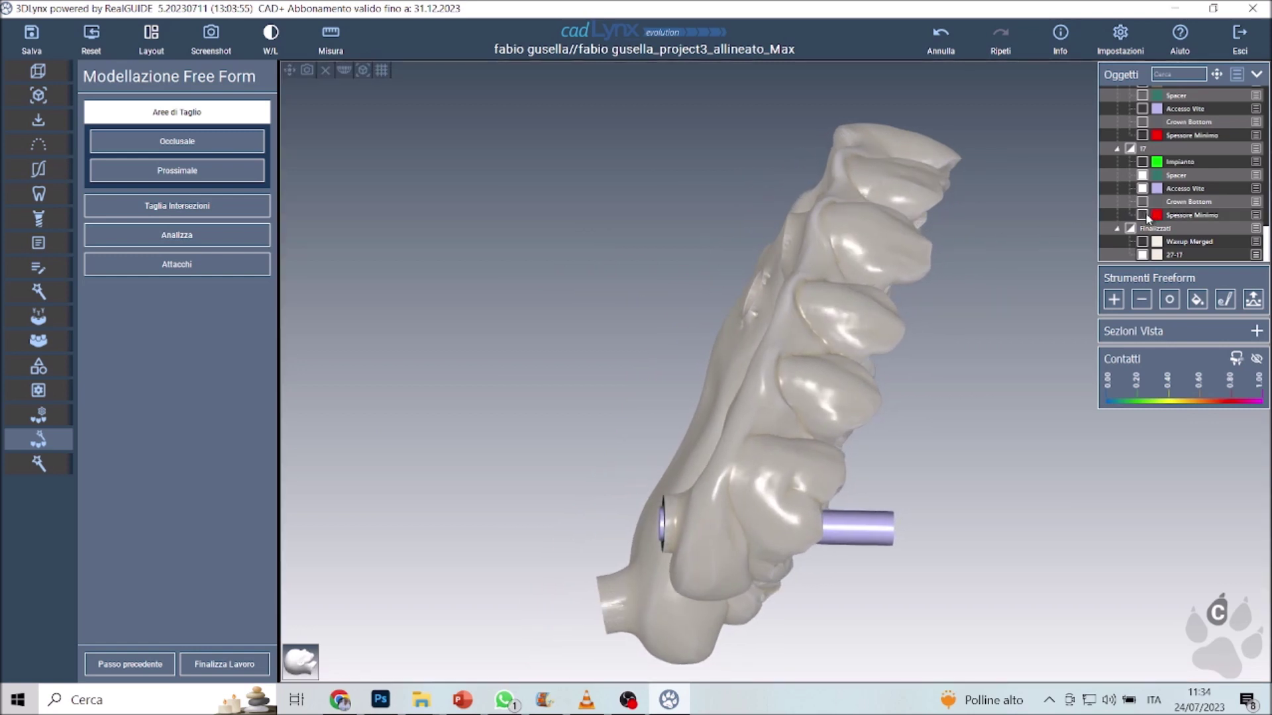
pyautogui.moveTo(1028, 346)
pyautogui.mouseDown()
pyautogui.moveTo(893, 419)
pyautogui.moveTo(900, 404)
pyautogui.mouseUp()
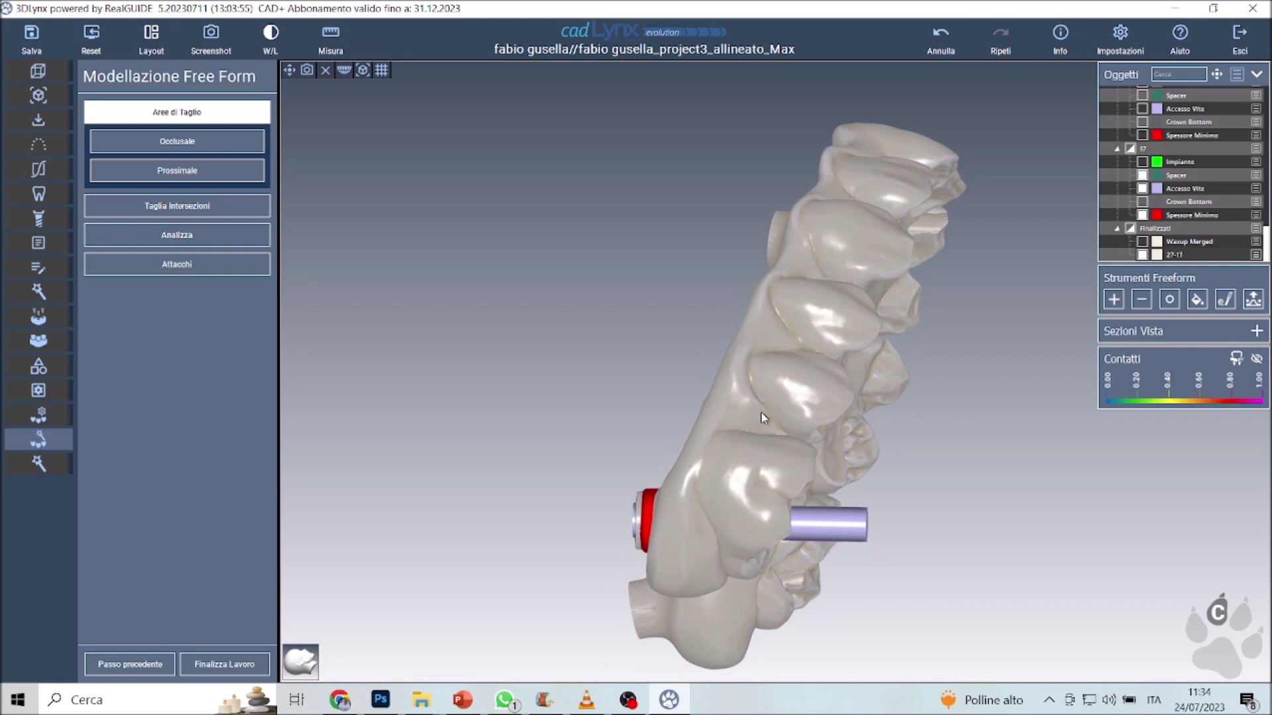
pyautogui.moveTo(762, 416)
pyautogui.mouseDown()
pyautogui.moveTo(1036, 478)
pyautogui.moveTo(815, 422)
pyautogui.moveTo(689, 304)
pyautogui.mouseUp()
pyautogui.scroll(3, 812, 418)
pyautogui.scroll(2, 675, 271)
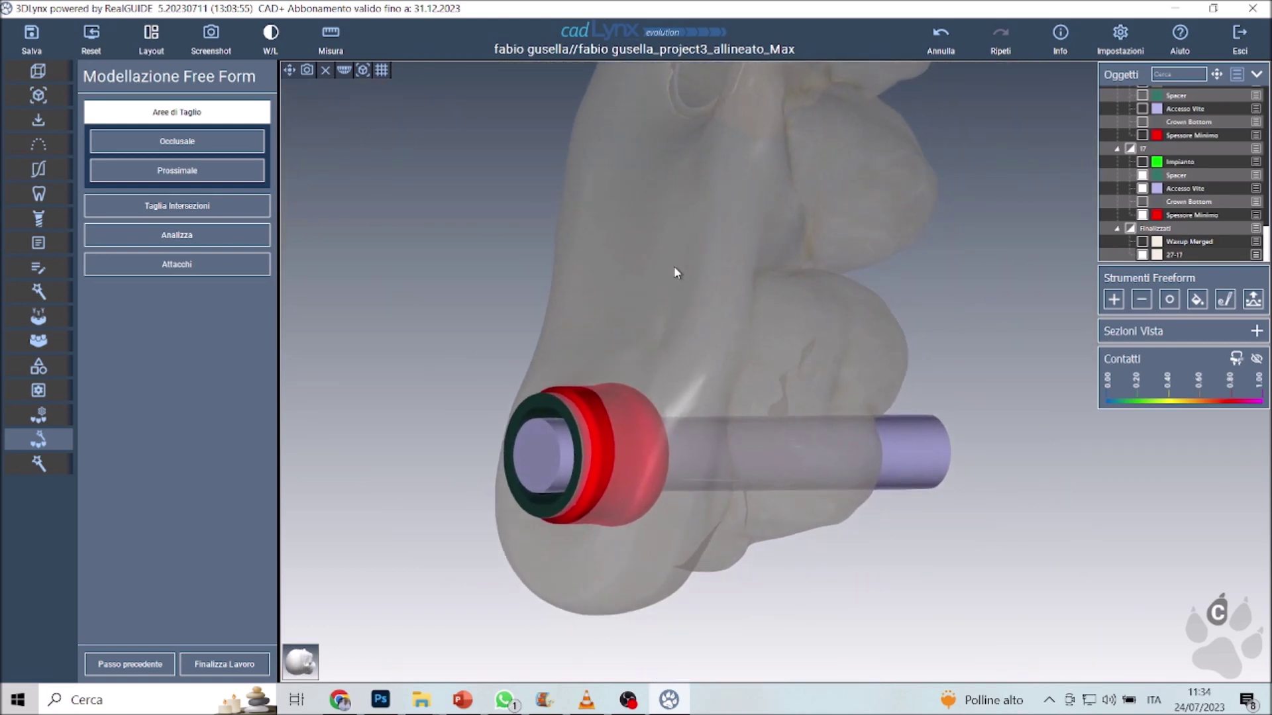
# Step: Inspect implant 17, then hide its Spessore Minimo, Crown Bottom, Spacer, Accesso Vite and Impianto
pyautogui.click(1142, 162)
pyautogui.moveTo(873, 308); pyautogui.dragTo(706, 344)
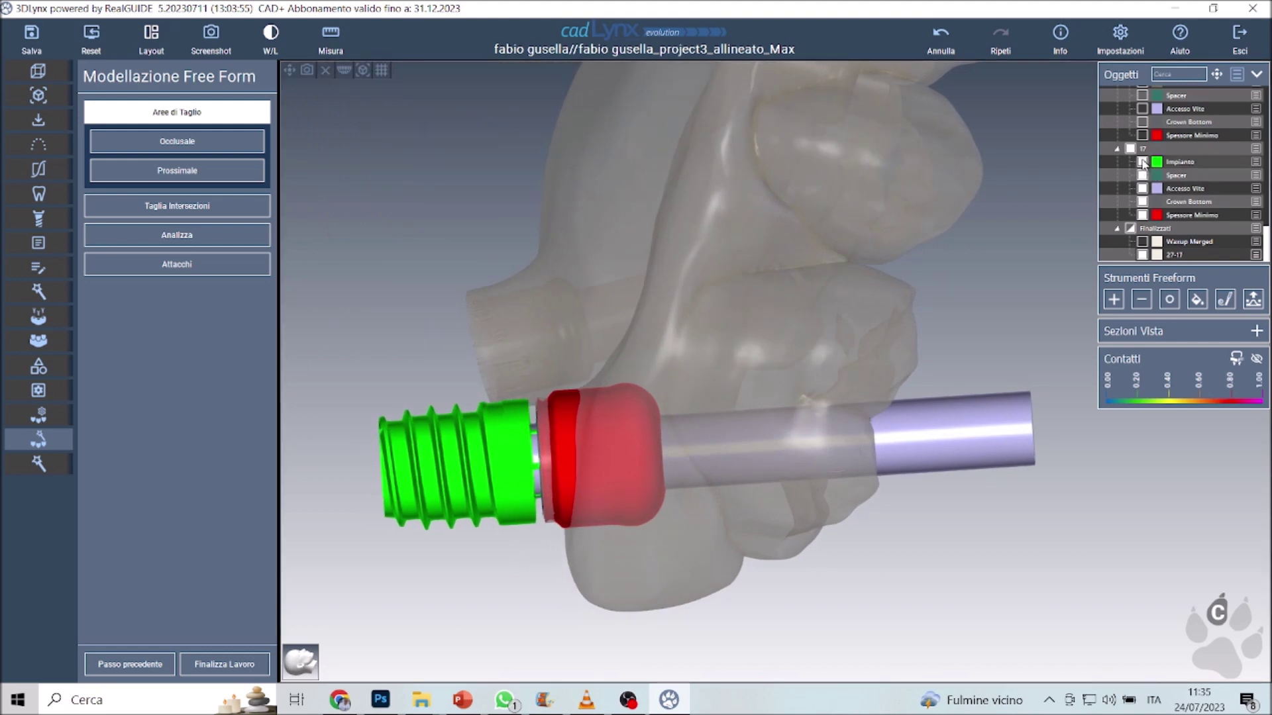
pyautogui.click(1142, 214)
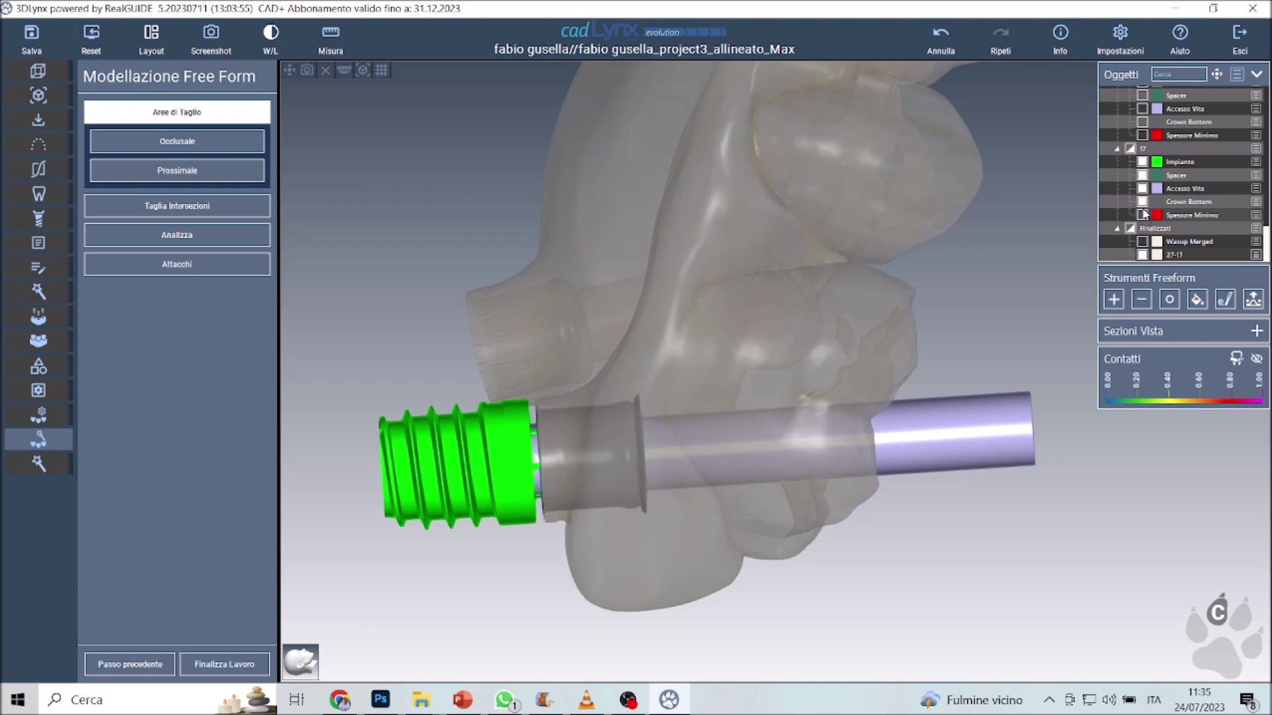
pyautogui.click(1143, 202)
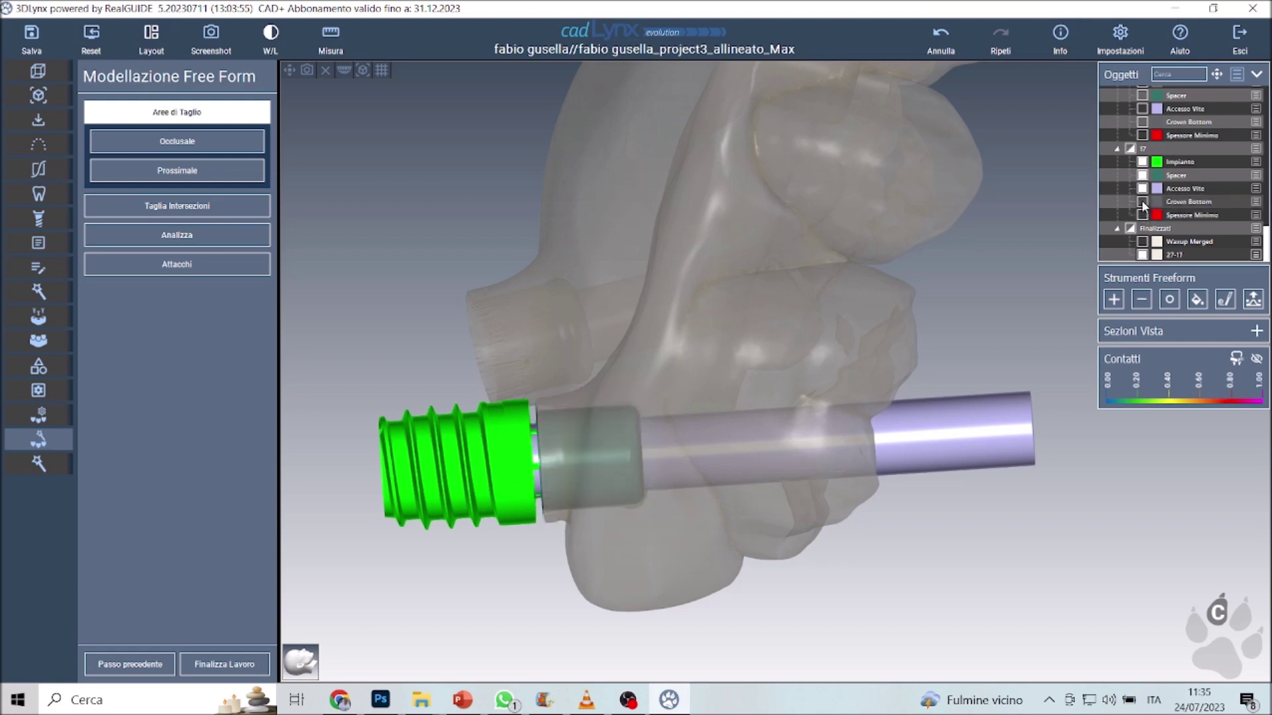
pyautogui.click(1143, 175)
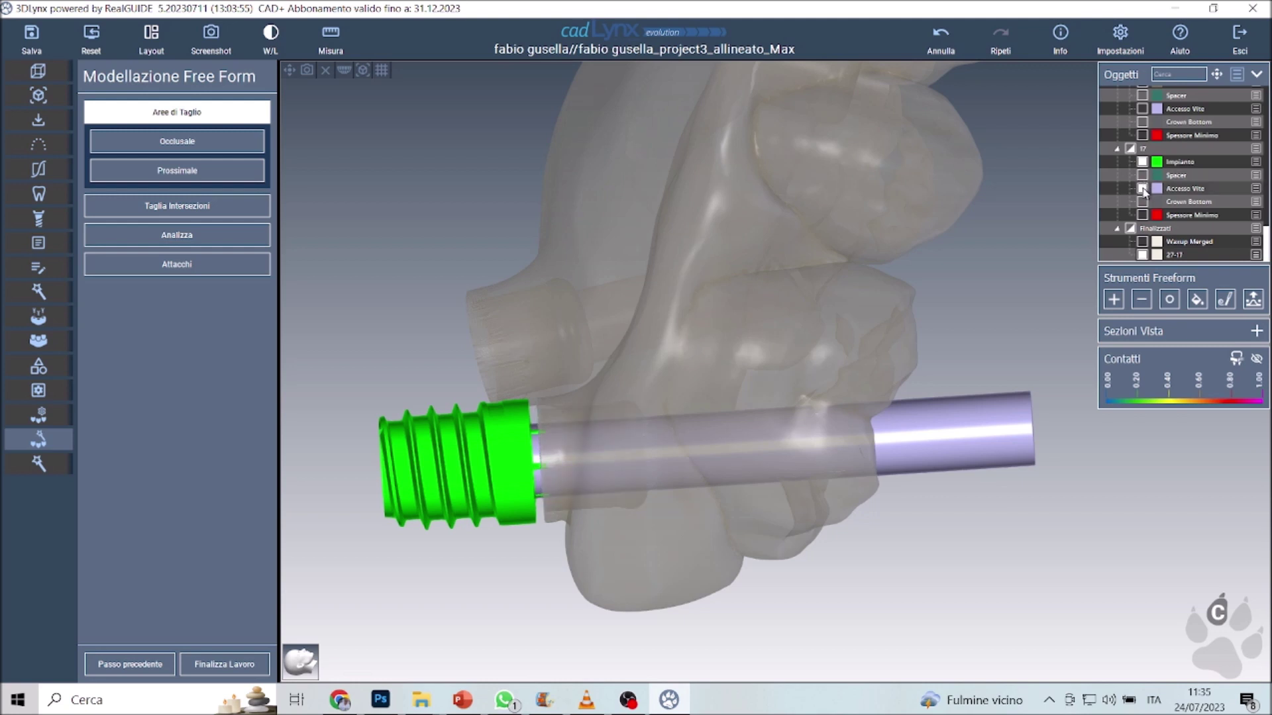
pyautogui.click(1143, 189)
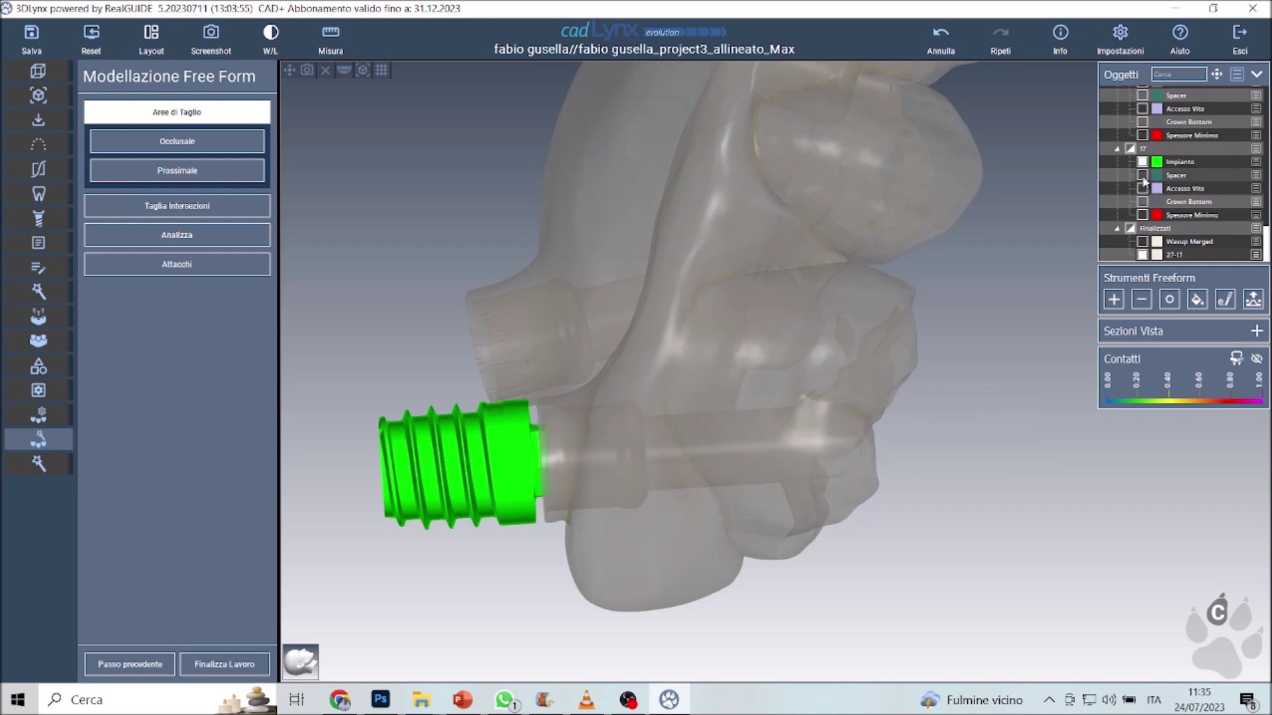
pyautogui.click(1142, 163)
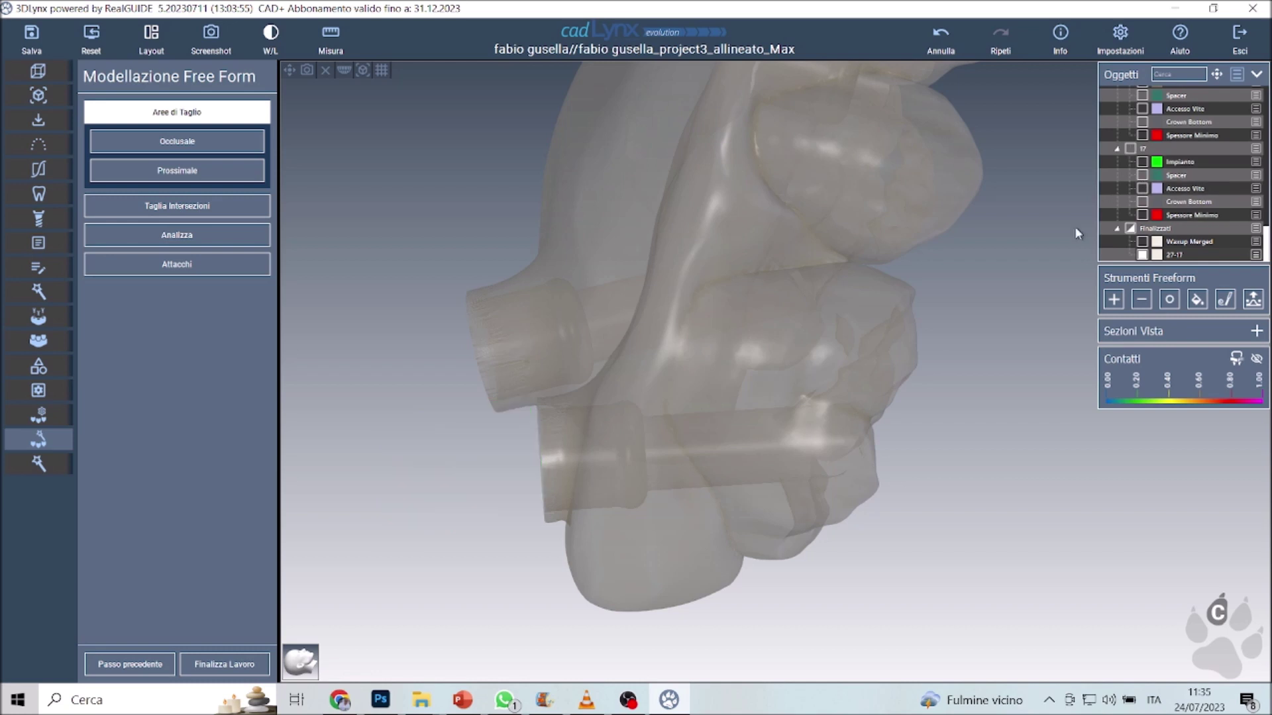
# Step: Turn off the bridge's transparency and zoom out to review the arch's screw-access holes
pyautogui.moveTo(685, 355); pyautogui.dragTo(1012, 264)
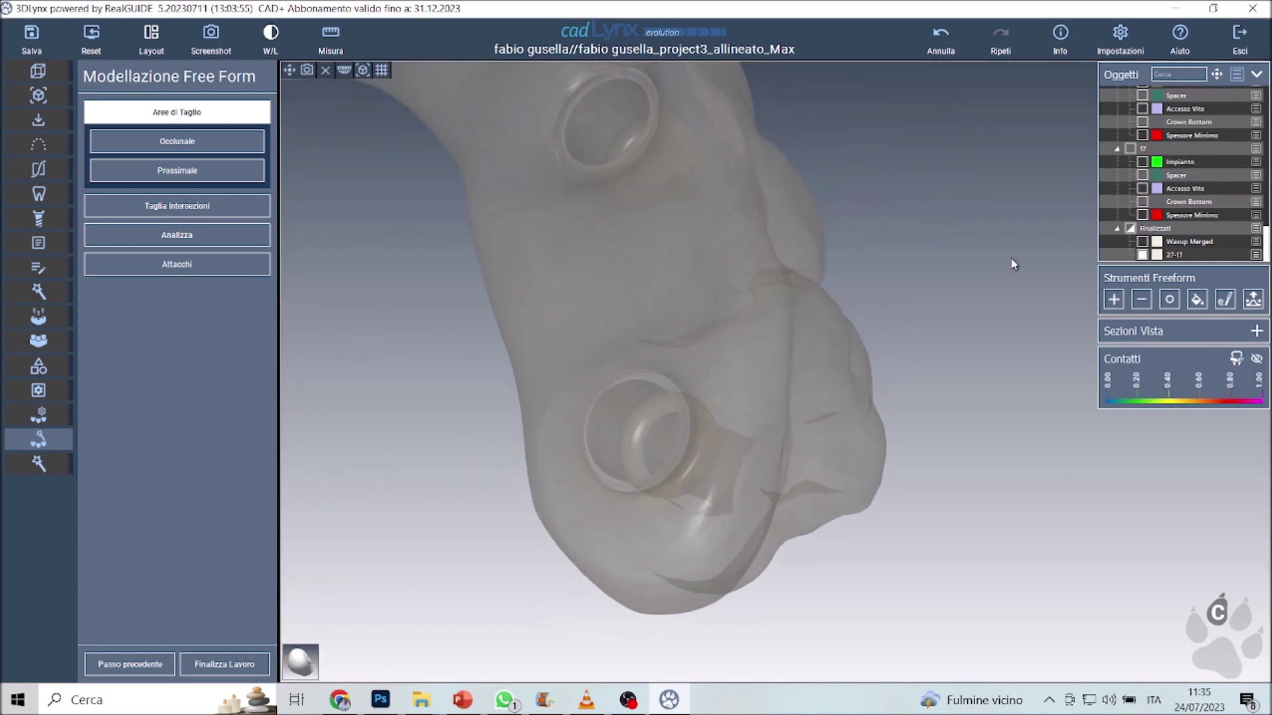
pyautogui.rightClick(737, 290)
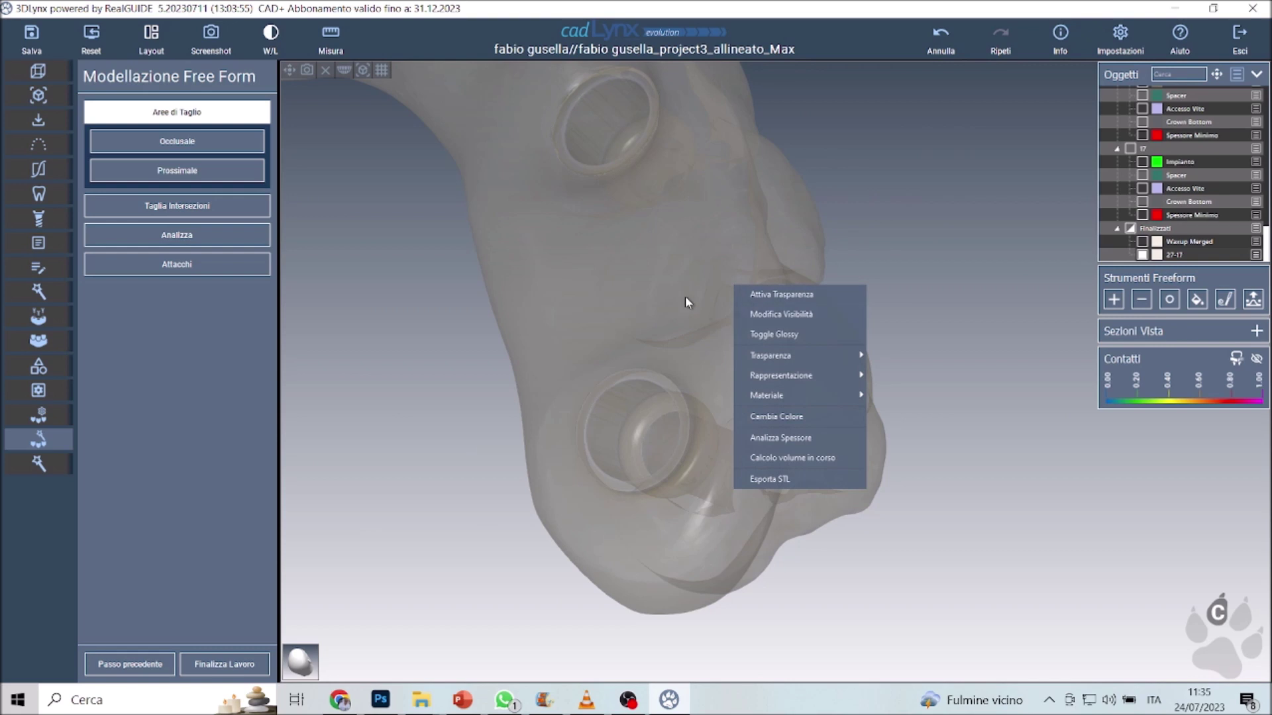
pyautogui.click(622, 253)
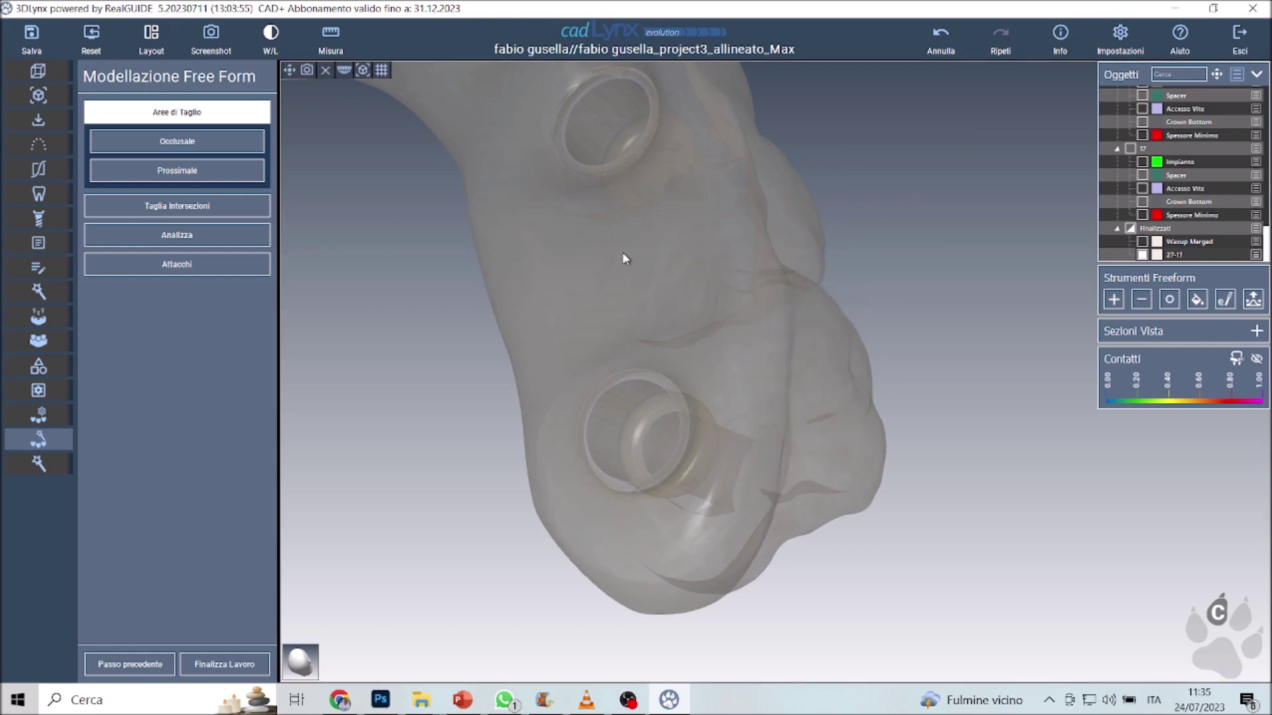
pyautogui.moveTo(636, 269)
pyautogui.mouseDown()
pyautogui.moveTo(696, 329)
pyautogui.moveTo(770, 349)
pyautogui.mouseUp()
pyautogui.scroll(-2, 815, 418)
pyautogui.scroll(-5, 792, 377)
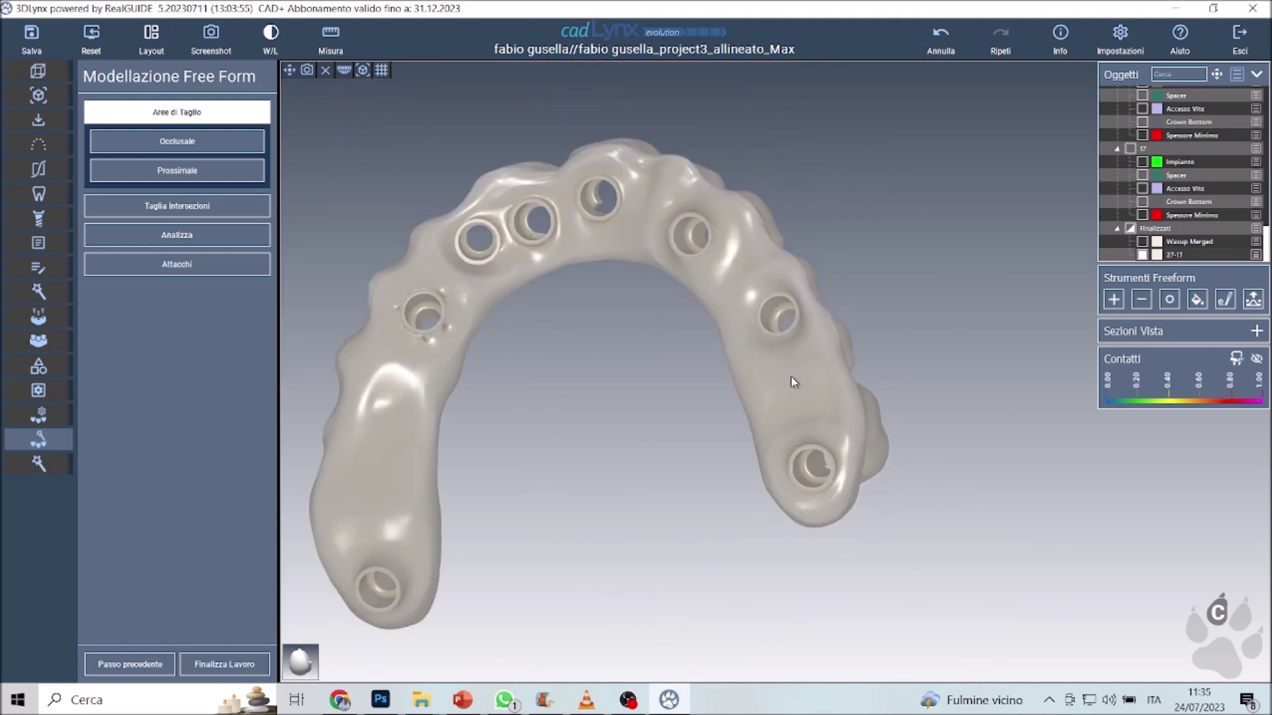
pyautogui.click(301, 659)
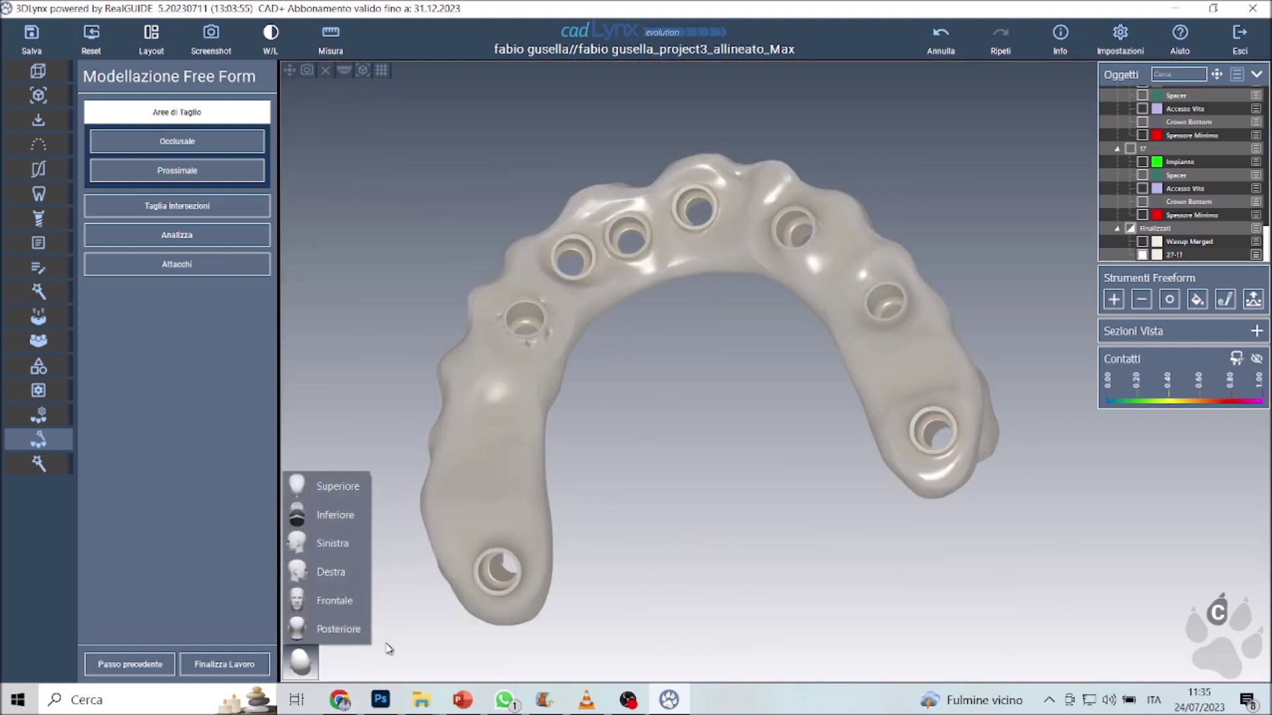
# Step: Set the Frontale view and show the Modello and Antagonista with the bridge
pyautogui.click(336, 600)
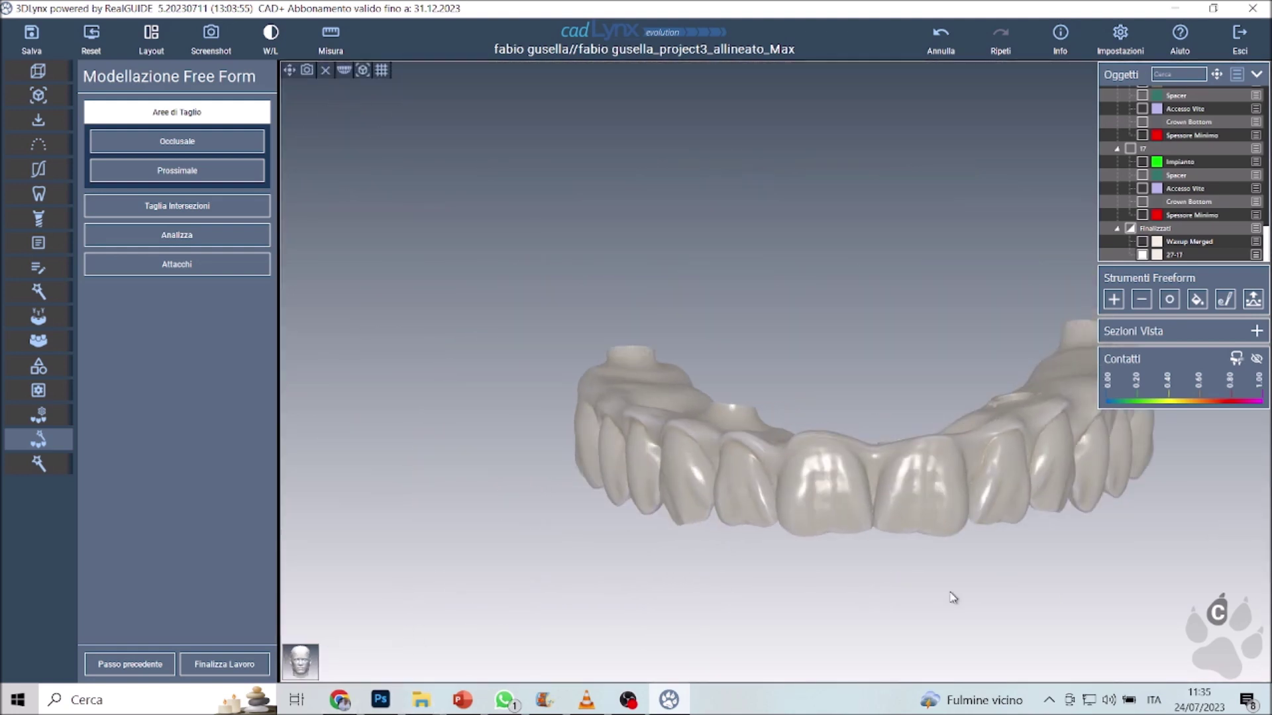
pyautogui.moveTo(797, 461); pyautogui.dragTo(706, 398, button='right')
pyautogui.scroll(5, 1185, 198)
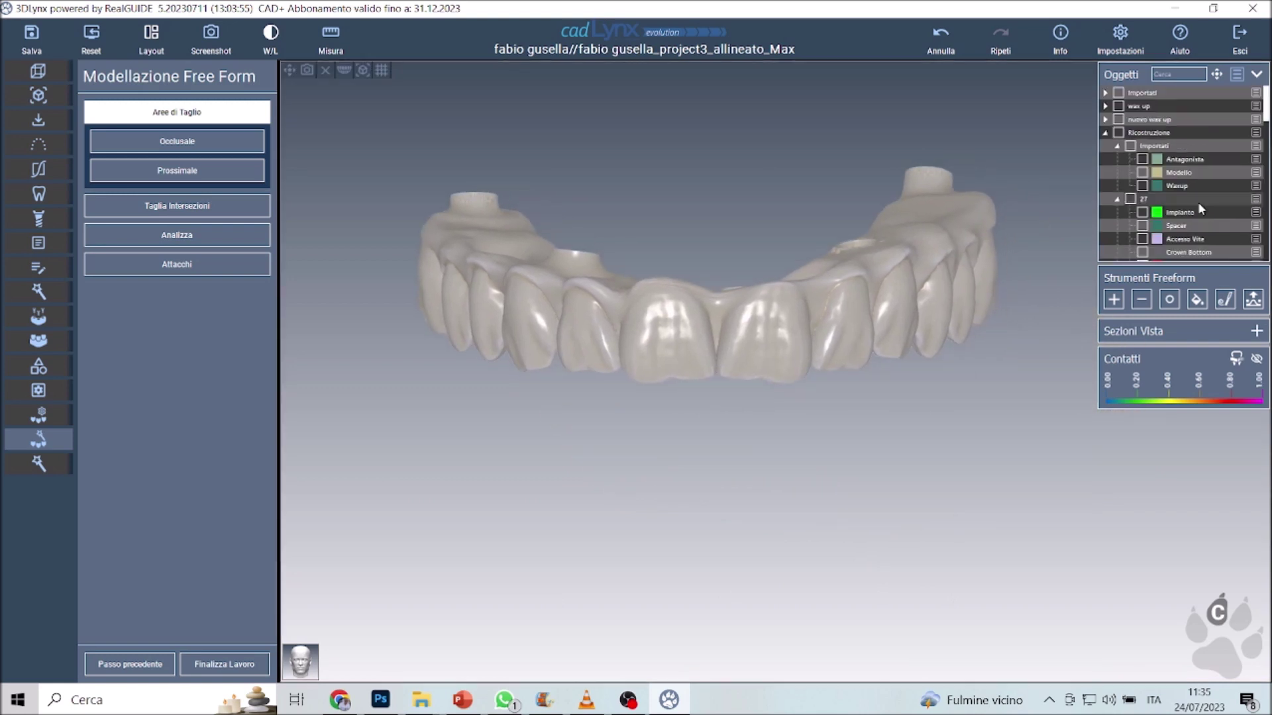
pyautogui.click(1142, 174)
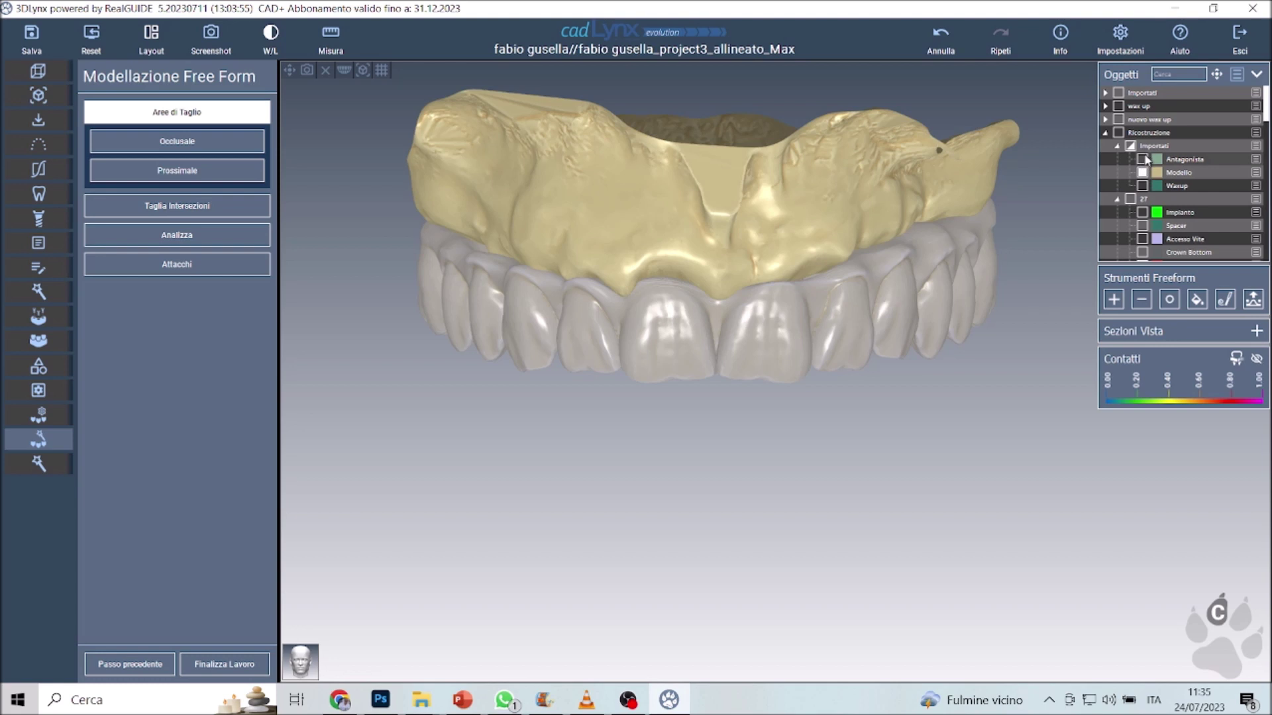
pyautogui.click(1143, 160)
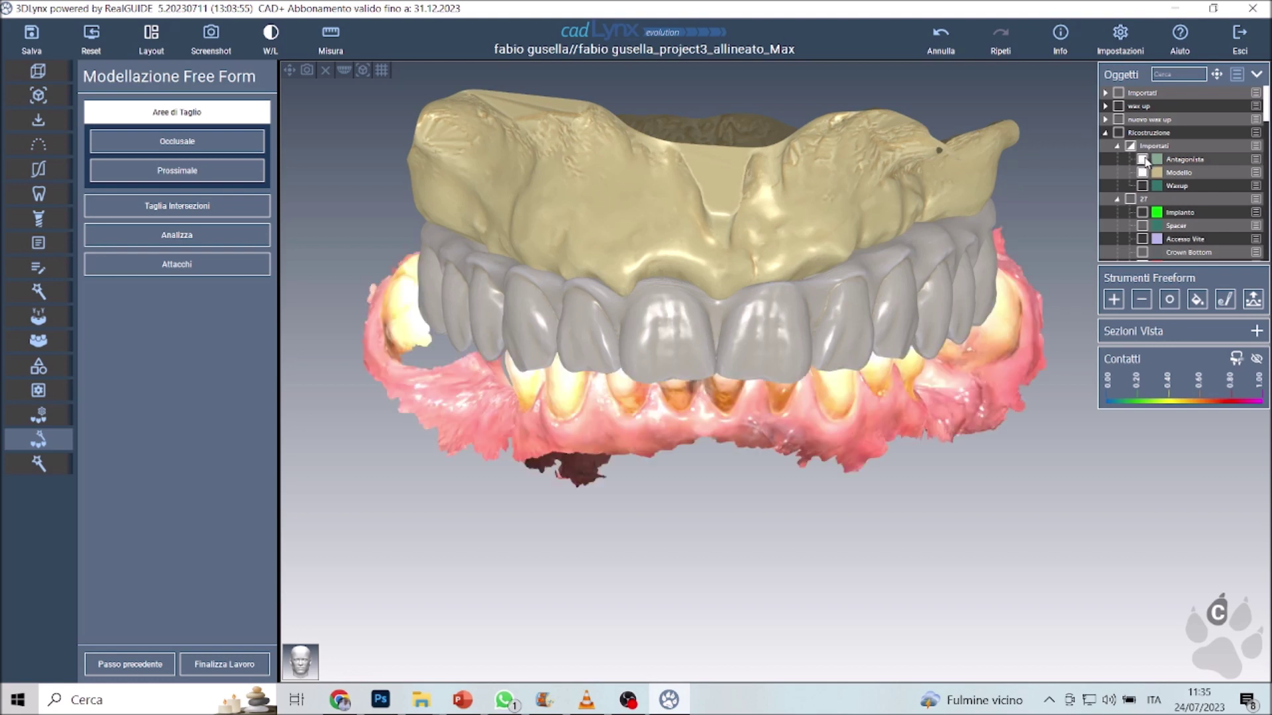
# Step: Remove the antagonist's texture so it shows plain green, then overlay the Waxup
pyautogui.rightClick(814, 438)
pyautogui.click(843, 504)
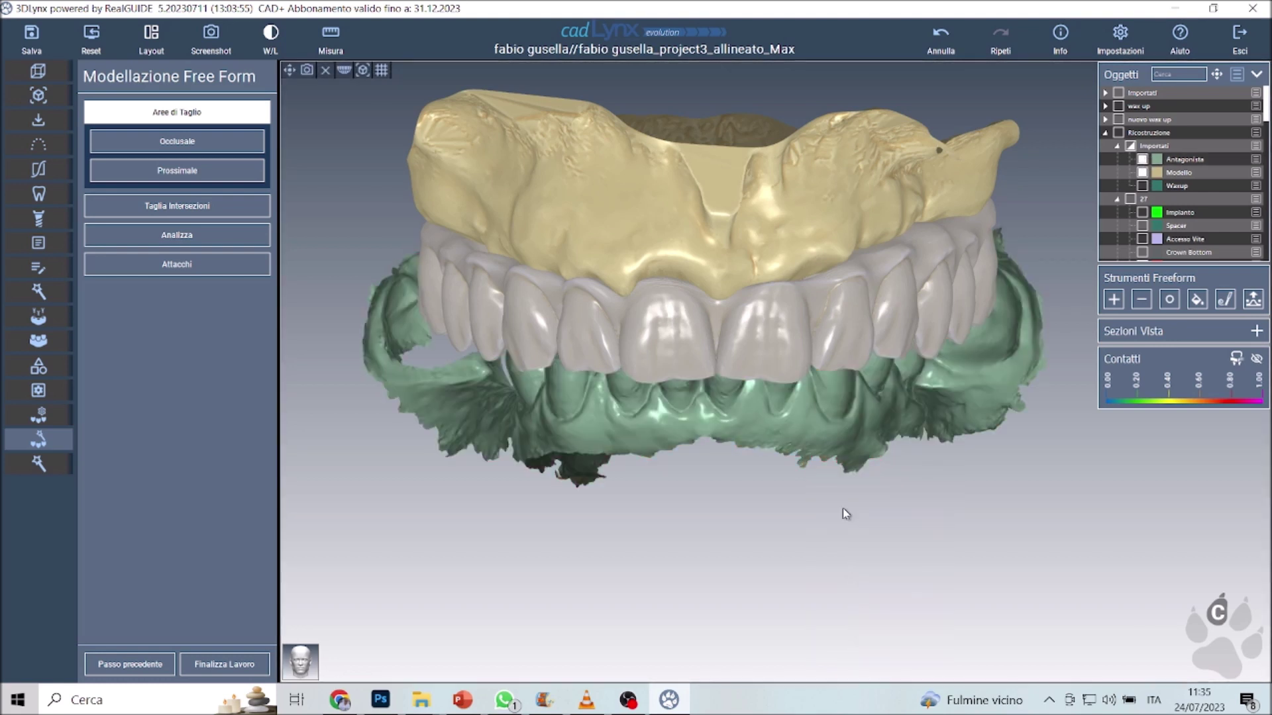
pyautogui.moveTo(843, 508); pyautogui.dragTo(749, 477)
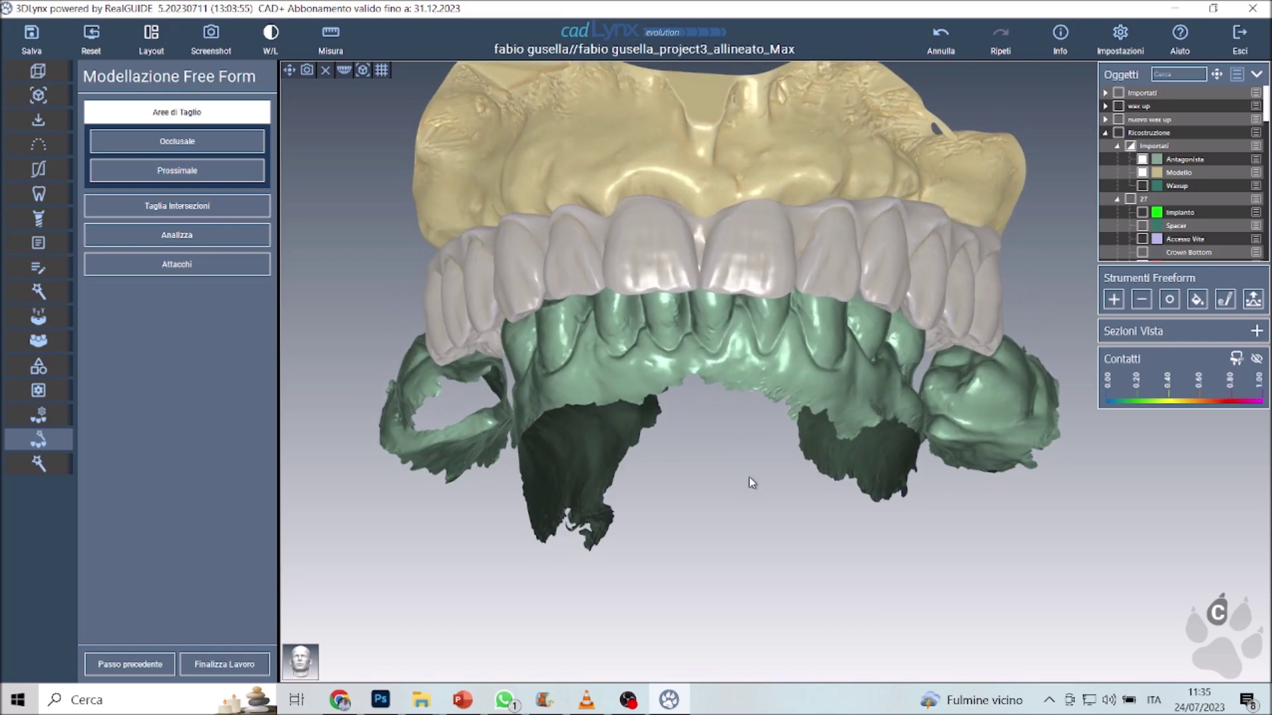
pyautogui.click(1142, 185)
pyautogui.moveTo(1034, 278)
pyautogui.mouseDown()
pyautogui.moveTo(955, 350)
pyautogui.moveTo(608, 375)
pyautogui.moveTo(662, 437)
pyautogui.mouseUp()
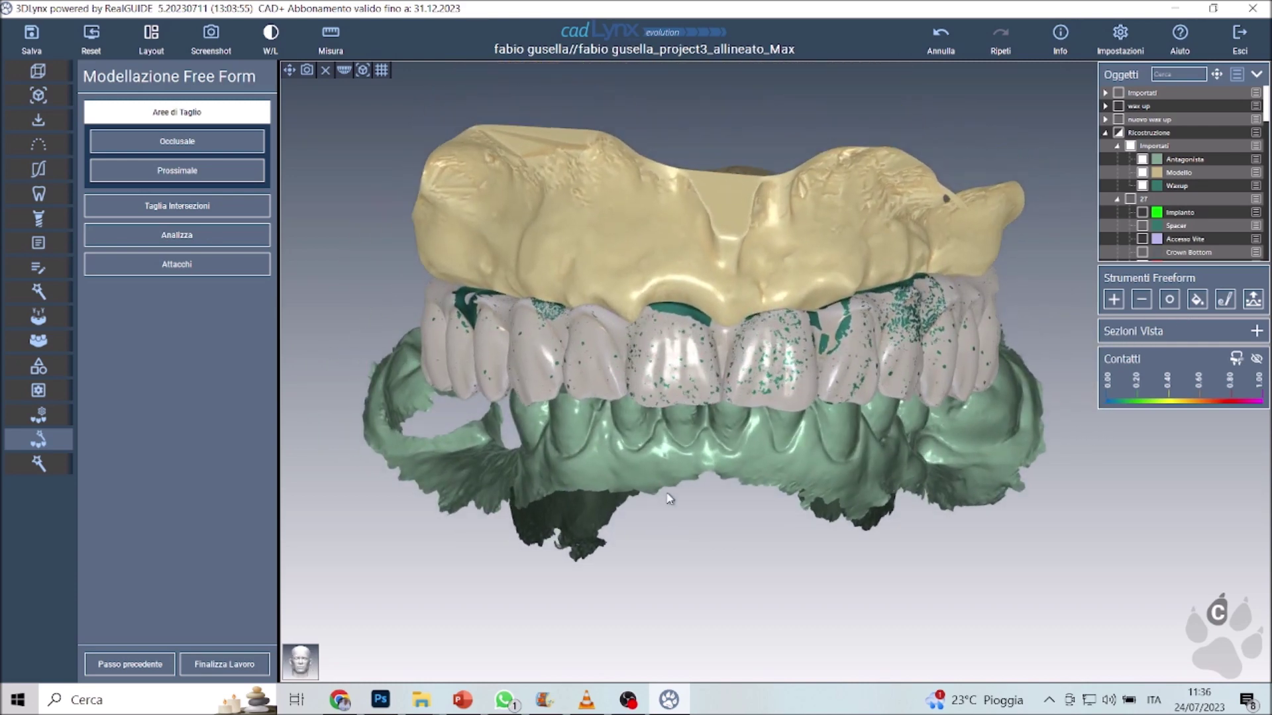